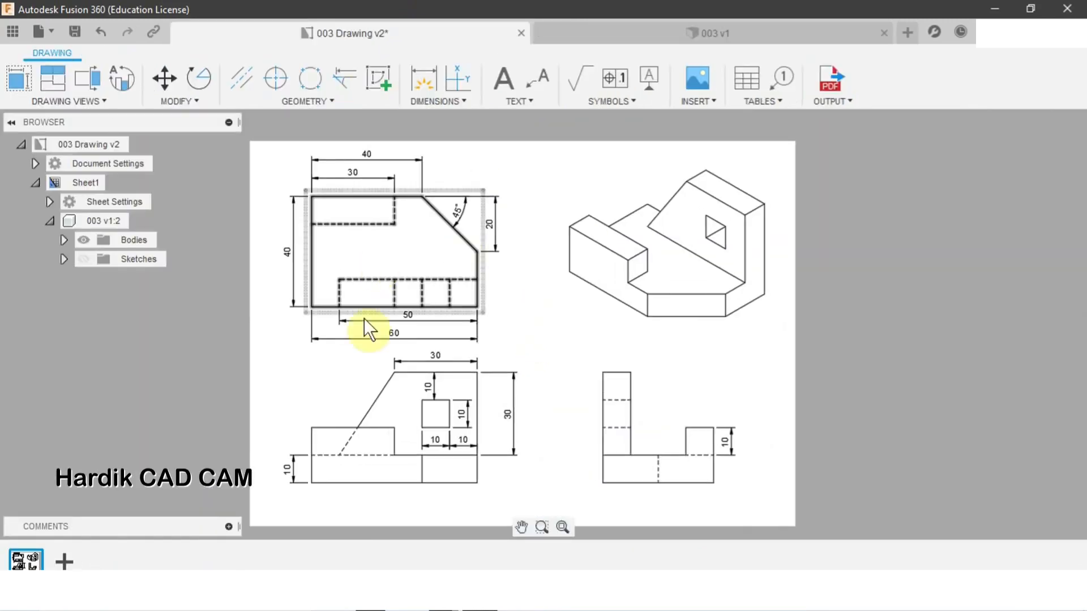
View the 003 v1 reference model and create a new empty design
{"action": "left_click", "coordinate": [721, 35]}
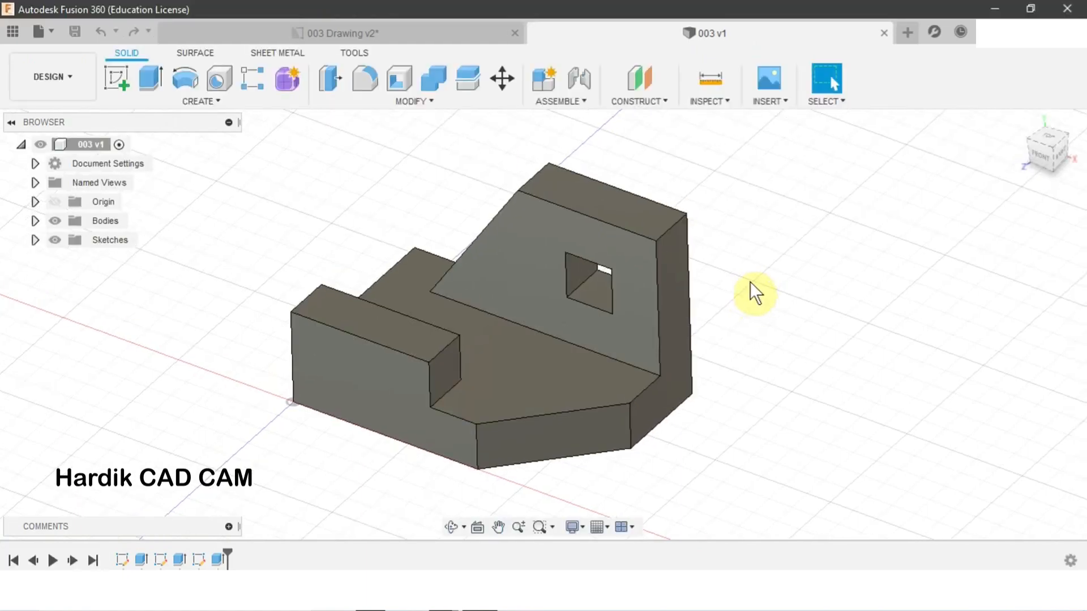
{"action": "left_click", "coordinate": [912, 39]}
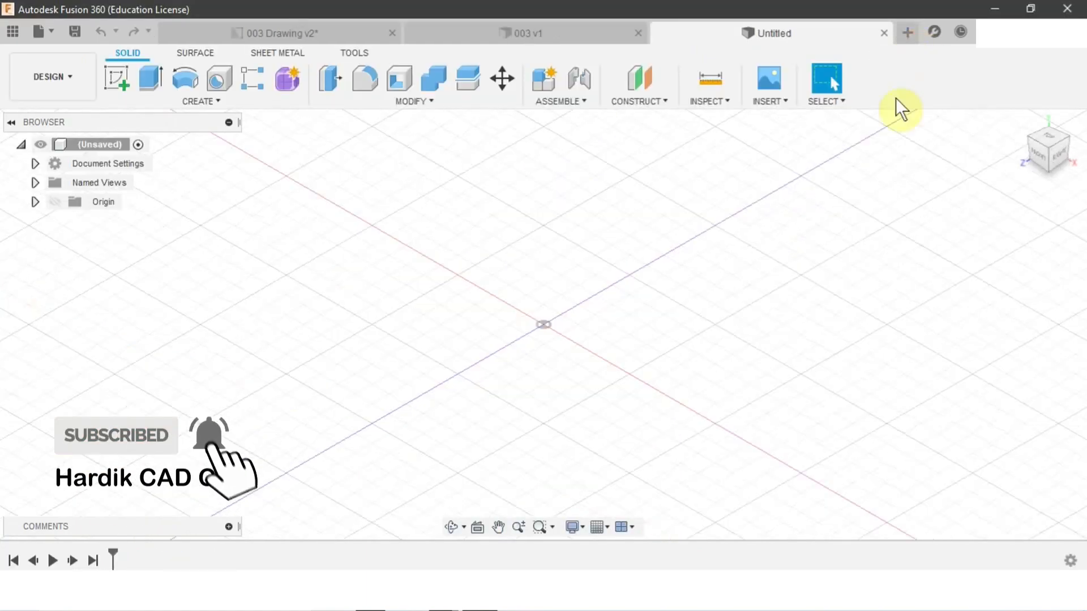
{"action": "middle_click_drag", "start_coordinate": [575, 266], "coordinate": [599, 295]}
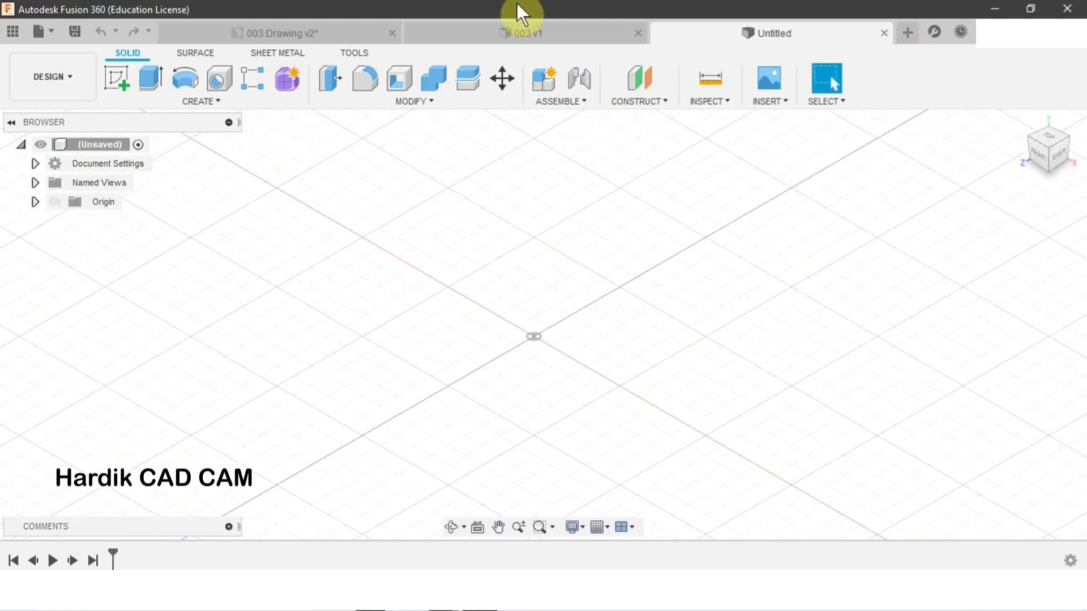
Check the 003 v1 model and its drawing, and start a sketch on the horizontal XZ plane of the new design
{"action": "left_click", "coordinate": [512, 39]}
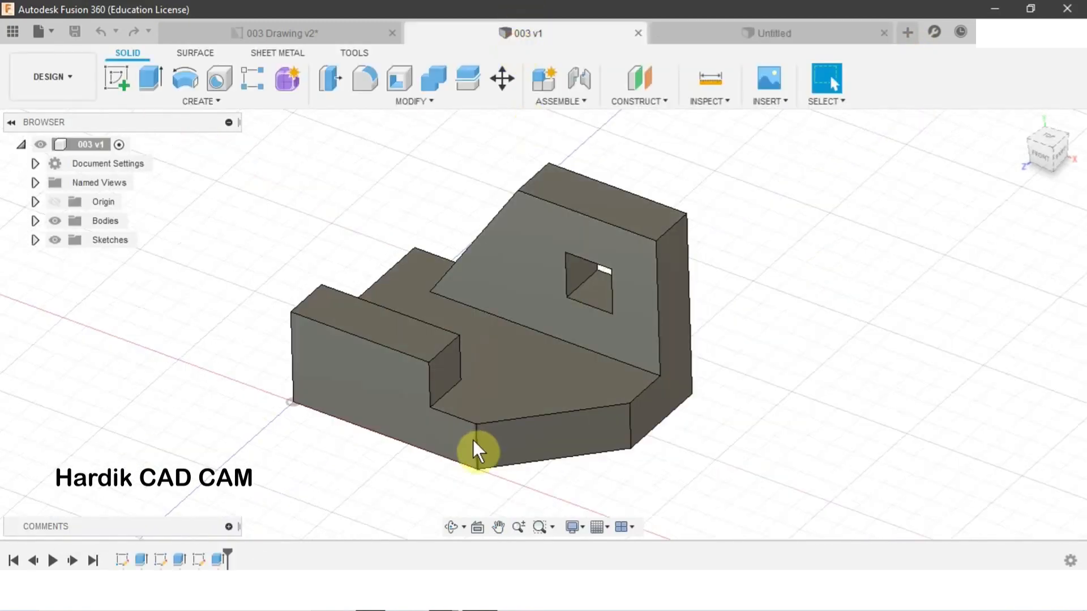
{"action": "middle_click_drag", "start_coordinate": [527, 351], "coordinate": [514, 347]}
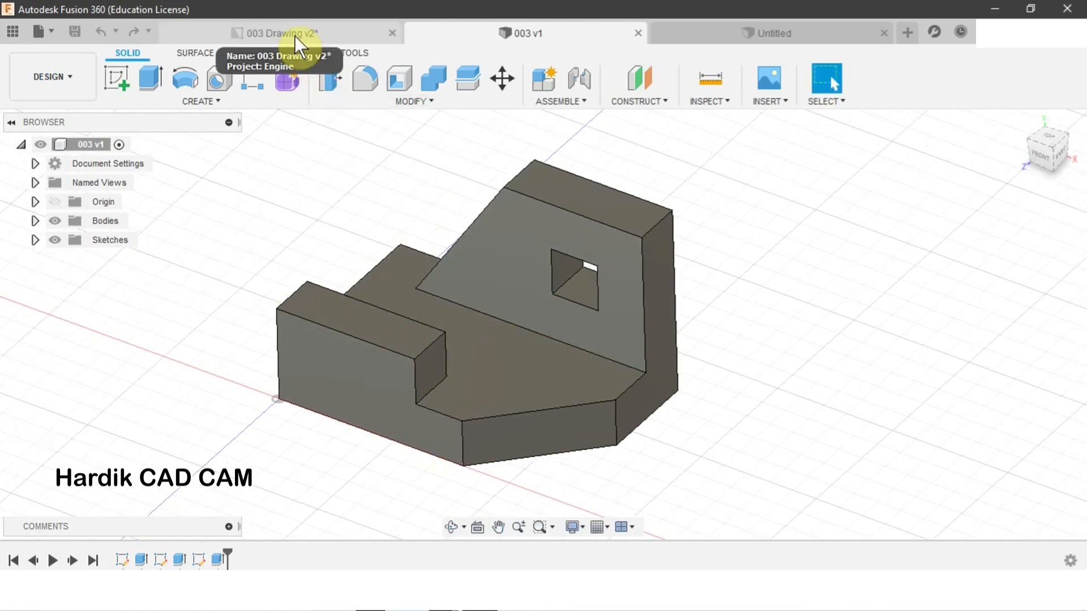
{"action": "left_click", "coordinate": [295, 36]}
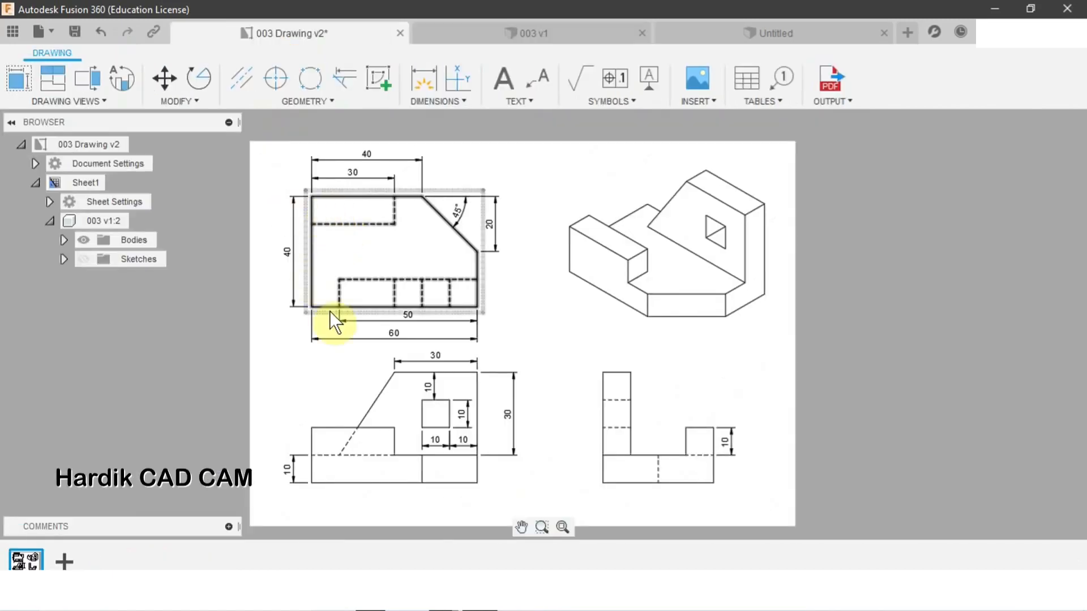
{"action": "left_click", "coordinate": [521, 34]}
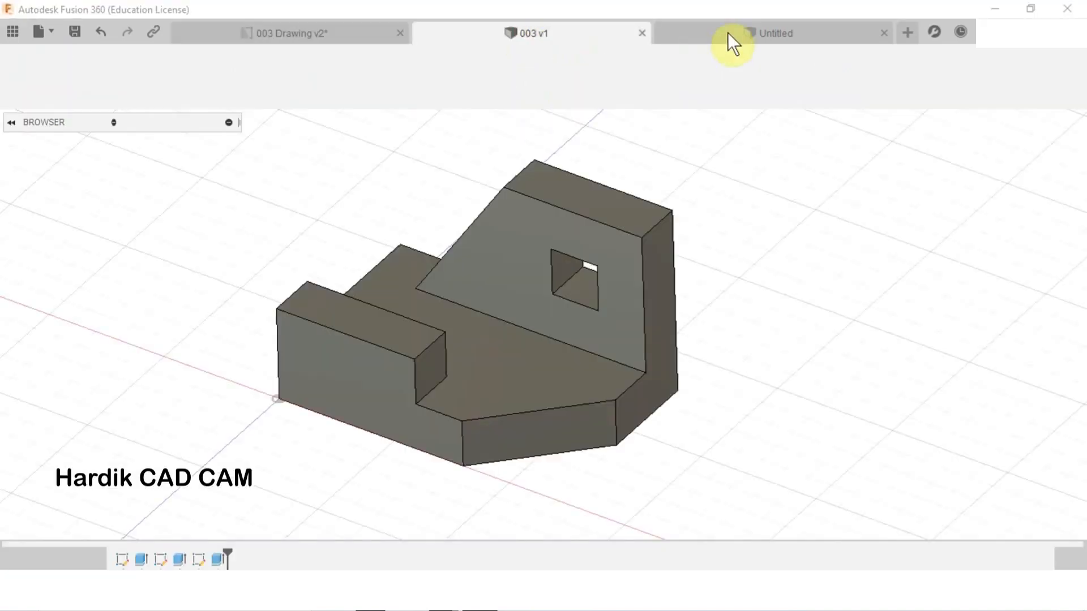
{"action": "left_click", "coordinate": [728, 32]}
{"action": "middle_click_drag", "start_coordinate": [476, 265], "coordinate": [450, 271]}
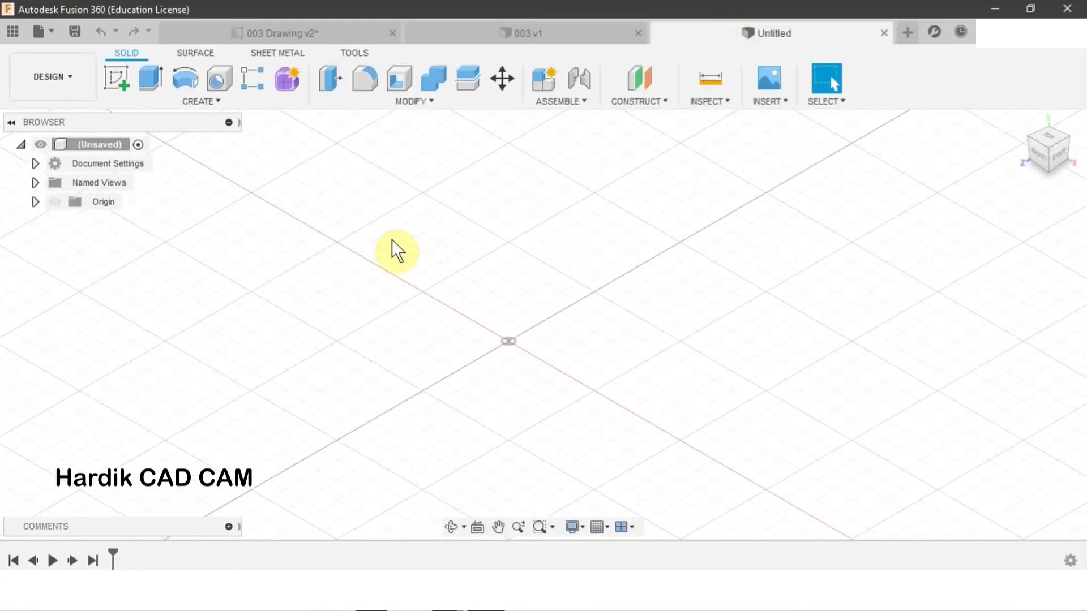
{"action": "left_click", "coordinate": [121, 75]}
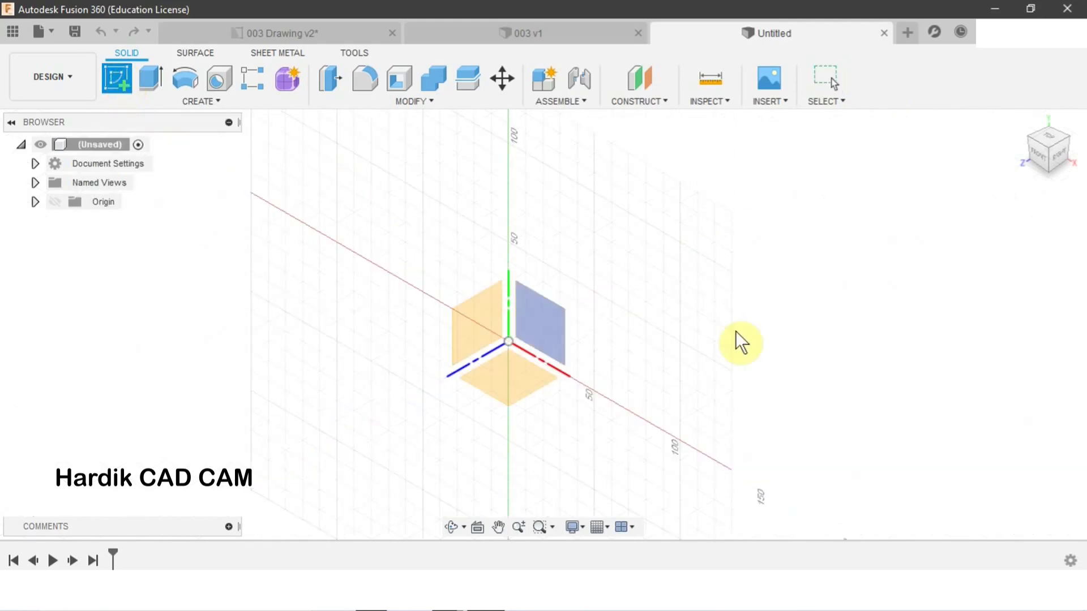
{"action": "left_click", "coordinate": [508, 382]}
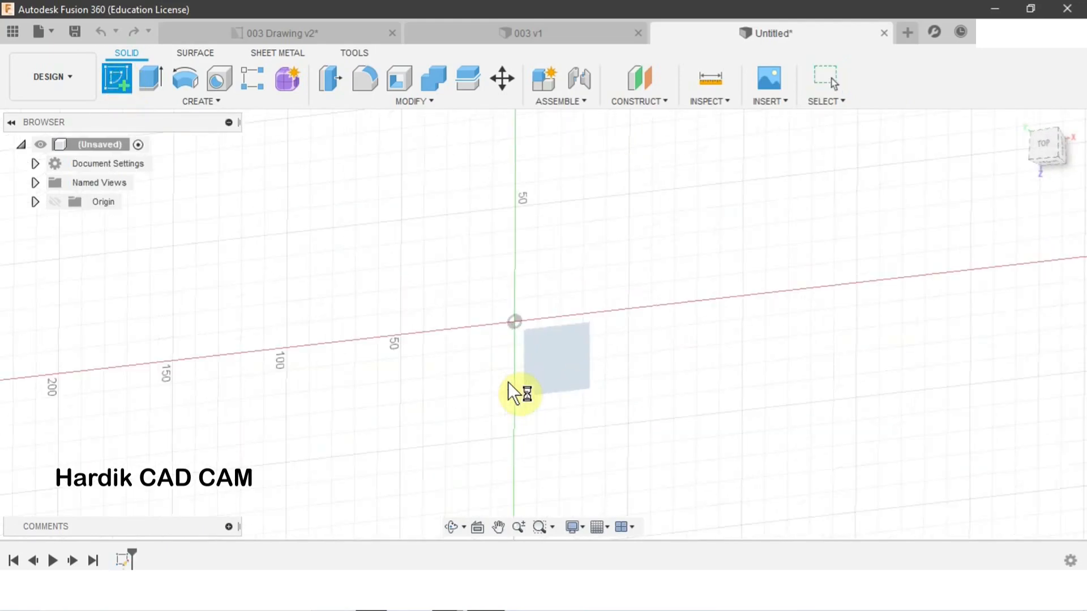
Check the plan view in the 003 drawing, and sketch a 40 mm horizontal line from the origin along the X axis
{"action": "left_click", "coordinate": [508, 33]}
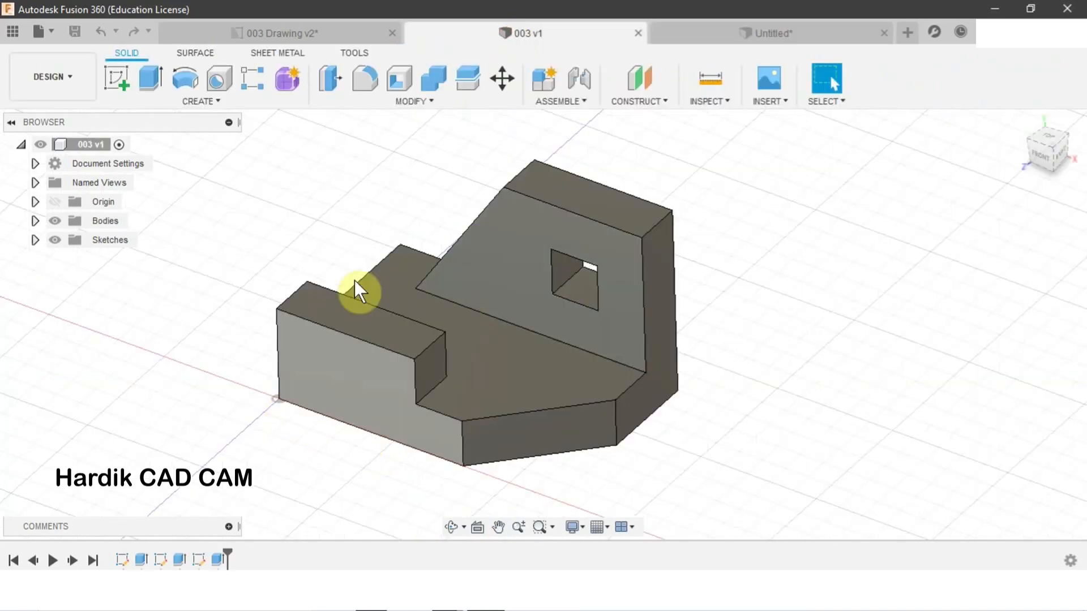
{"action": "left_click", "coordinate": [338, 32]}
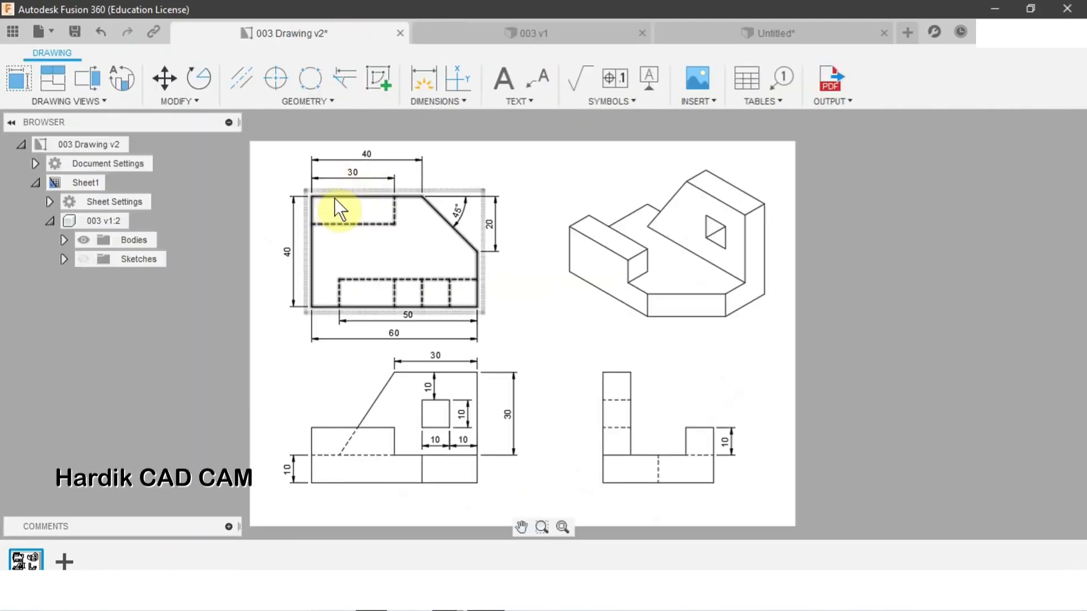
{"action": "left_click", "coordinate": [778, 33]}
{"action": "middle_click_drag", "start_coordinate": [534, 299], "coordinate": [477, 339]}
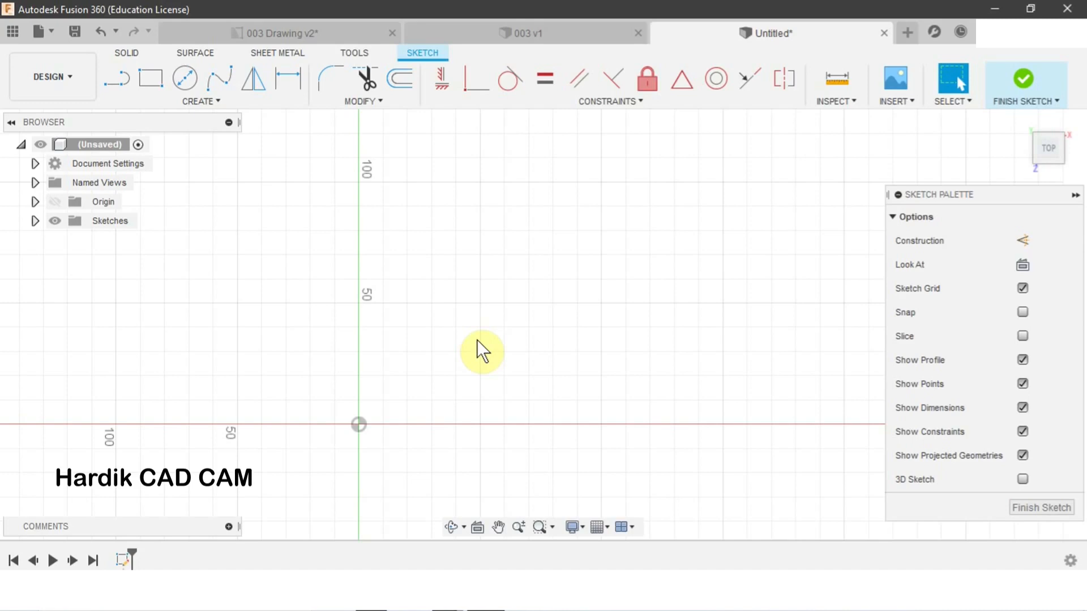
{"action": "key", "text": "l"}
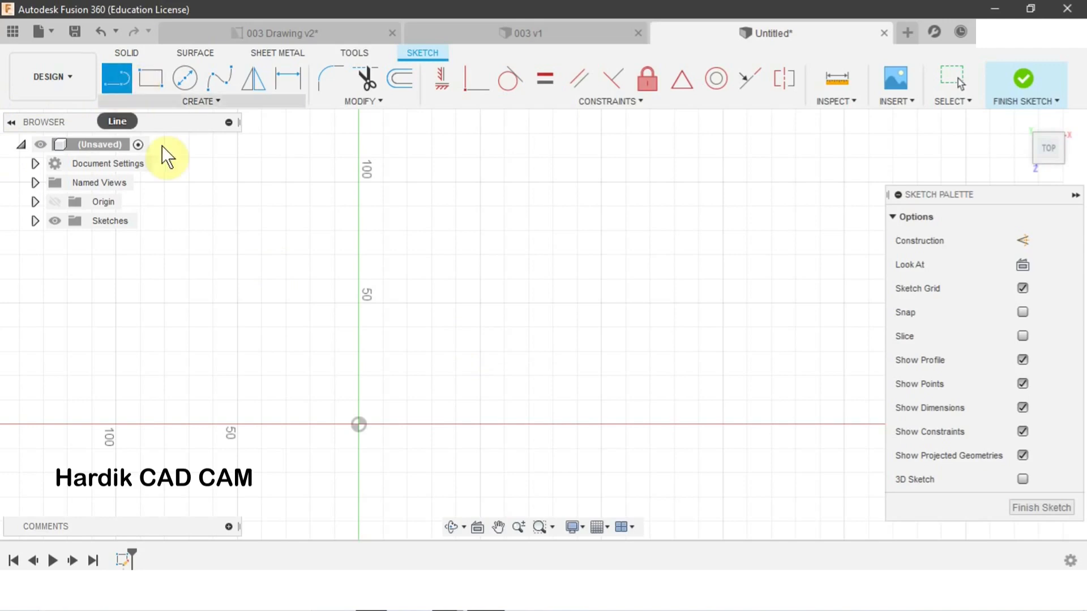
{"action": "left_click", "coordinate": [359, 425]}
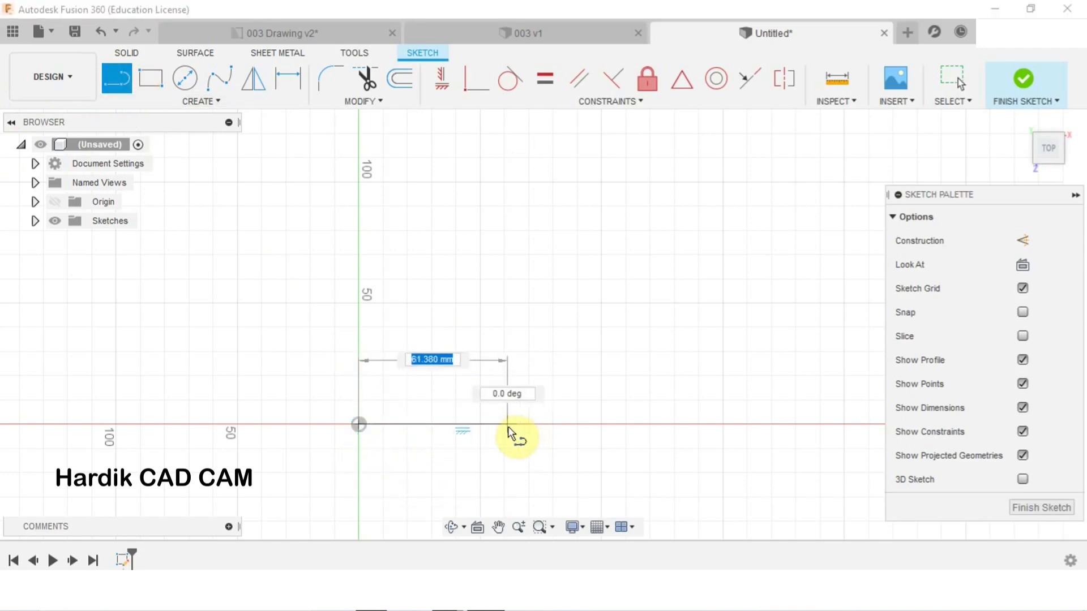
{"action": "type", "text": "40"}
{"action": "key", "text": "Tab"}
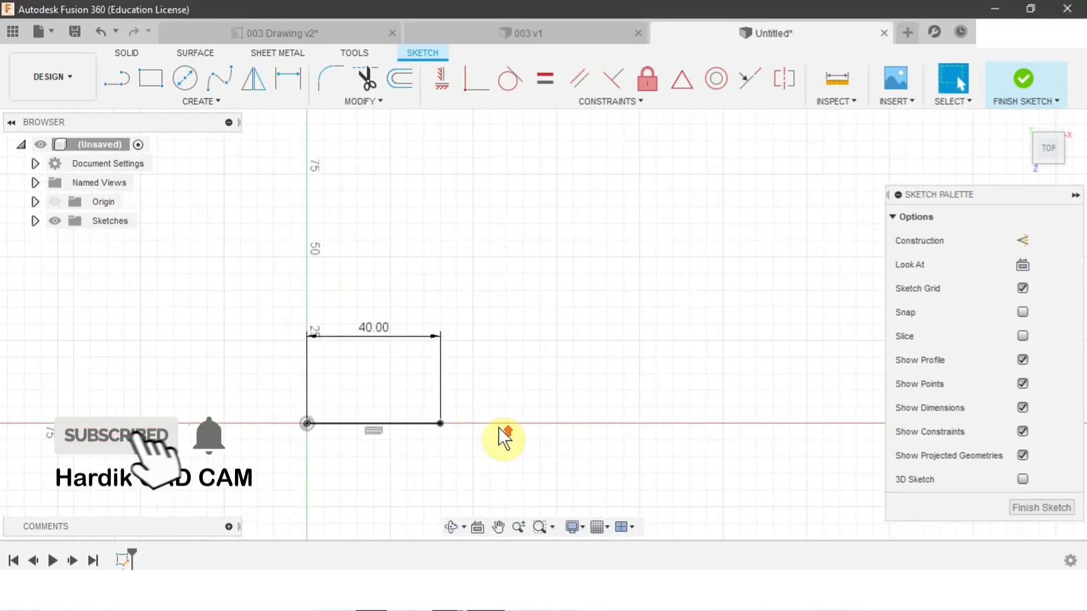
Compare the reference model and drawing, and move the 40 mm dimension in the new sketch to below the horizontal line
{"action": "left_click", "coordinate": [537, 32]}
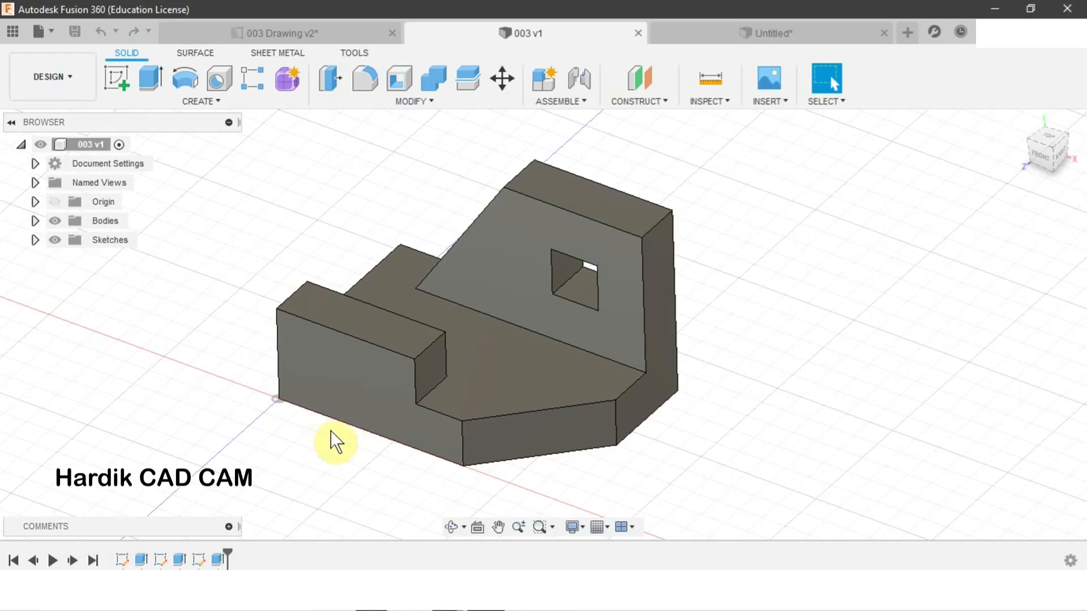
{"action": "mouse_move", "coordinate": [300, 351]}
{"action": "middle_mouse_down", "text": "shift"}
{"action": "mouse_move", "coordinate": [364, 345]}
{"action": "mouse_move", "coordinate": [335, 464]}
{"action": "mouse_move", "coordinate": [424, 407]}
{"action": "mouse_move", "coordinate": [255, 29]}
{"action": "middle_mouse_up", "text": "shift"}
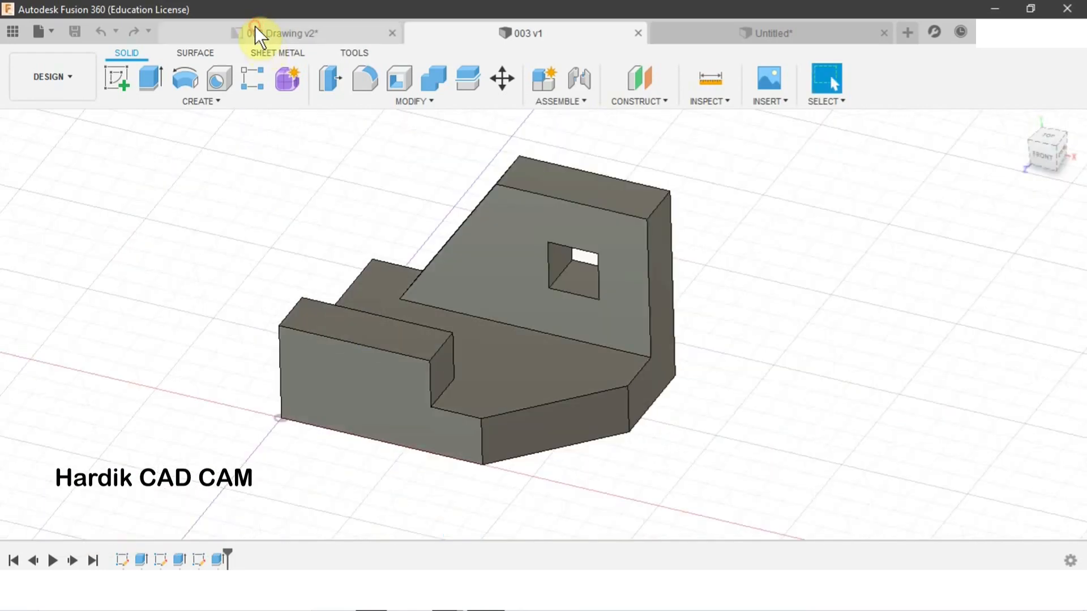
{"action": "left_click", "coordinate": [254, 31]}
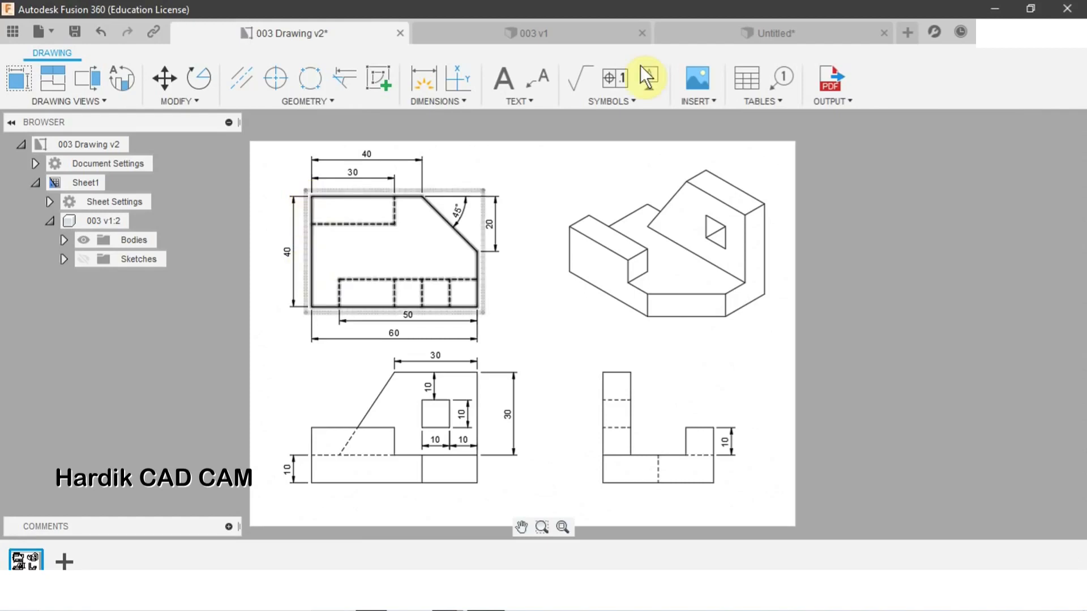
{"action": "left_click", "coordinate": [764, 35]}
{"action": "scroll", "coordinate": [399, 345], "scroll_direction": "up", "scroll_amount": 2}
{"action": "left_click_drag", "start_coordinate": [377, 349], "coordinate": [369, 499]}
{"action": "middle_click_drag", "start_coordinate": [338, 374], "coordinate": [352, 372]}
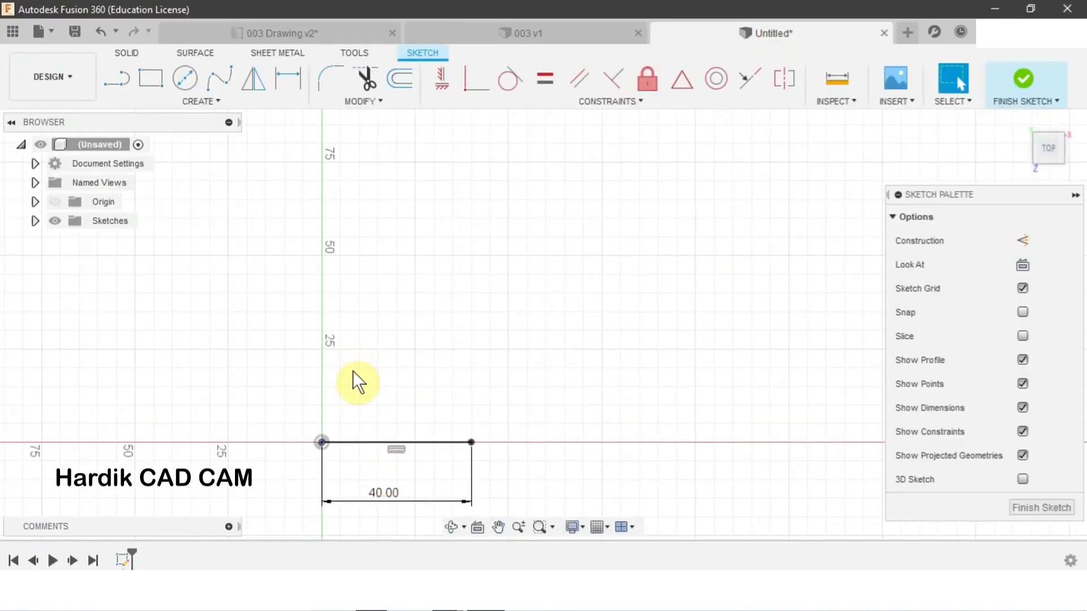
Draw a 40 mm vertical line upward from the origin, perpendicular to the horizontal line
{"action": "left_click", "coordinate": [117, 80]}
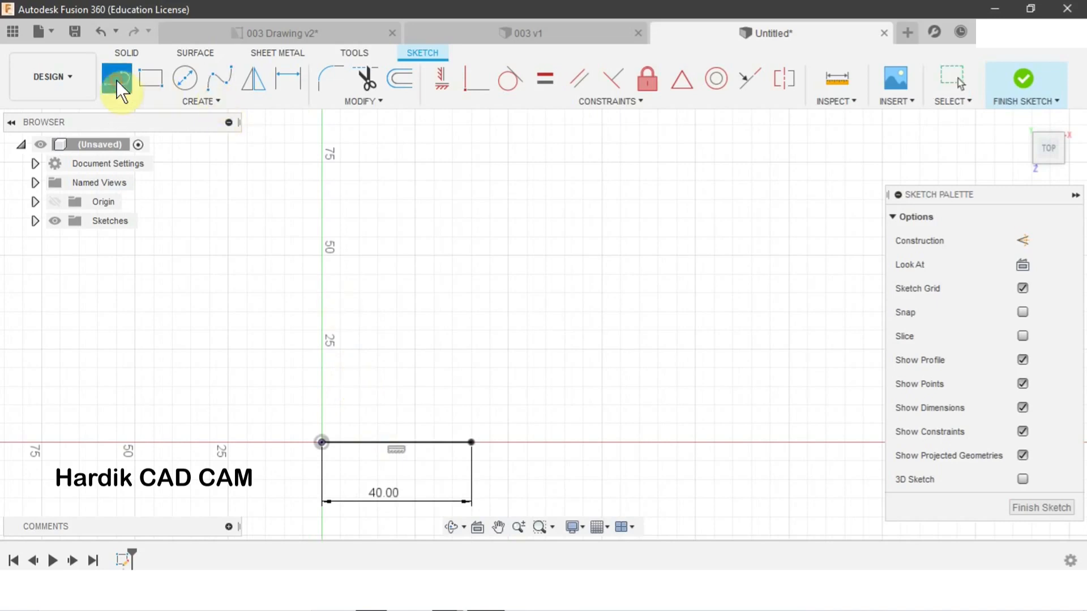
{"action": "left_click", "coordinate": [320, 443]}
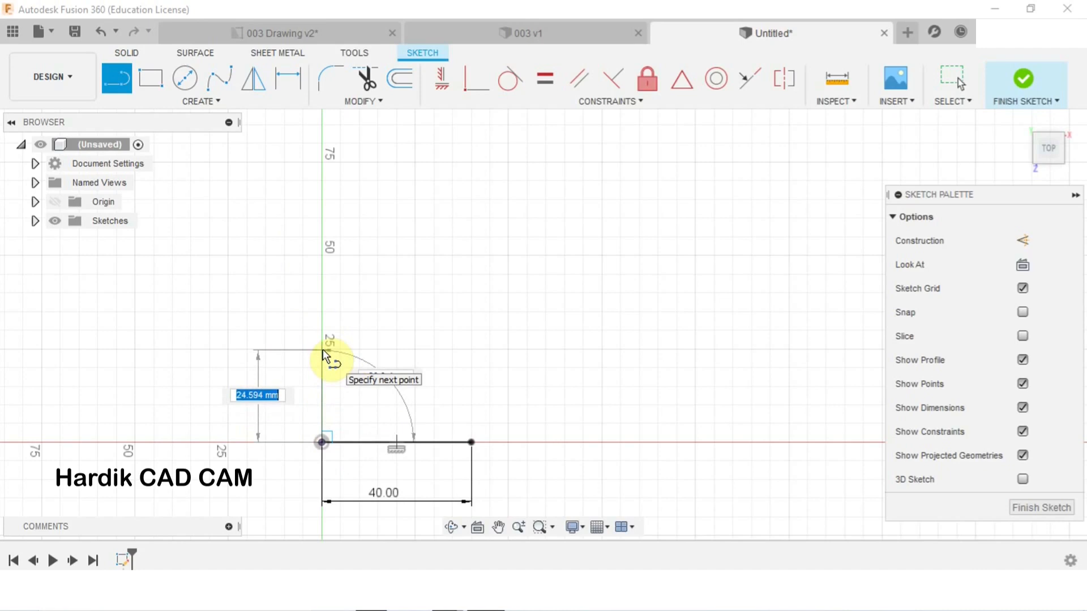
{"action": "type", "text": "40"}
{"action": "key", "text": "Tab"}
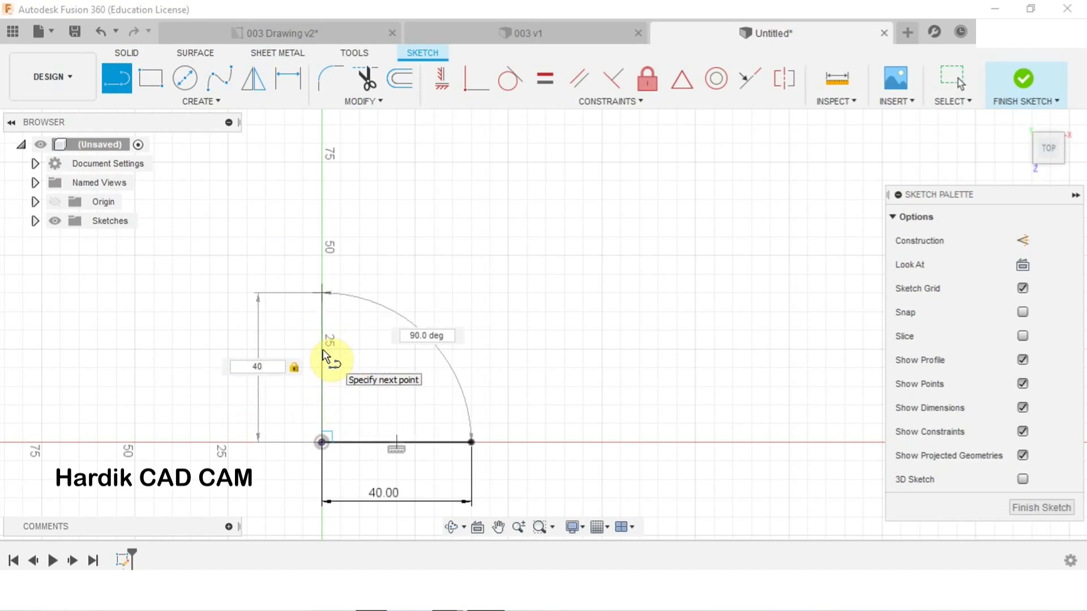
{"action": "key", "text": "Return"}
{"action": "key", "text": "Escape"}
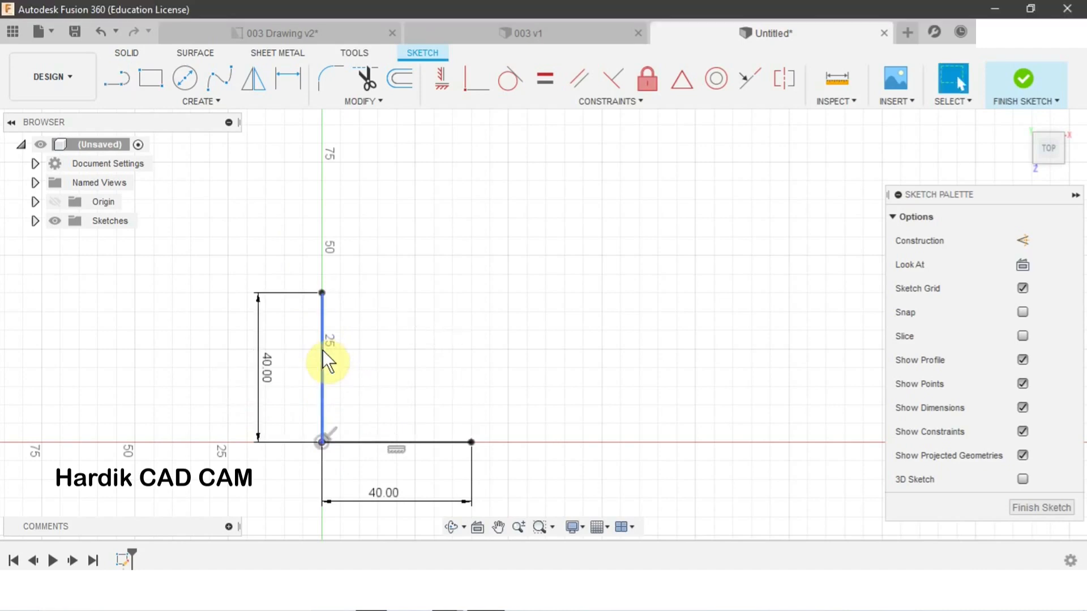
Check the overall length in the reference drawing, and draw a 60 mm horizontal line from the vertical line's upper end
{"action": "left_click", "coordinate": [511, 36]}
{"action": "mouse_move", "coordinate": [515, 349]}
{"action": "middle_mouse_down", "text": "shift"}
{"action": "mouse_move", "coordinate": [514, 381]}
{"action": "mouse_move", "coordinate": [430, 383]}
{"action": "middle_mouse_up", "text": "shift"}
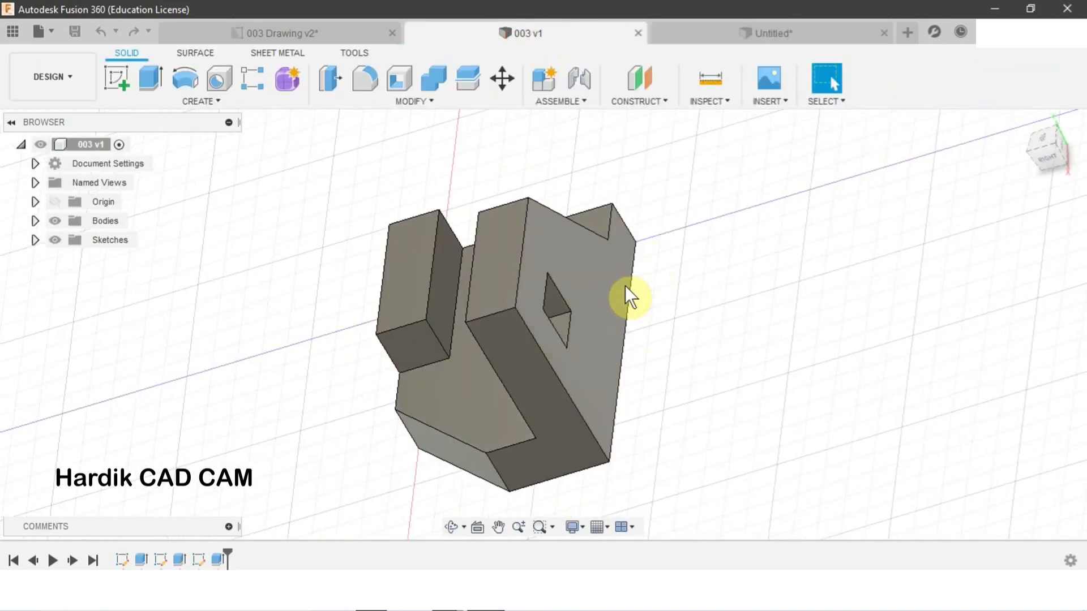
{"action": "left_click", "coordinate": [270, 35]}
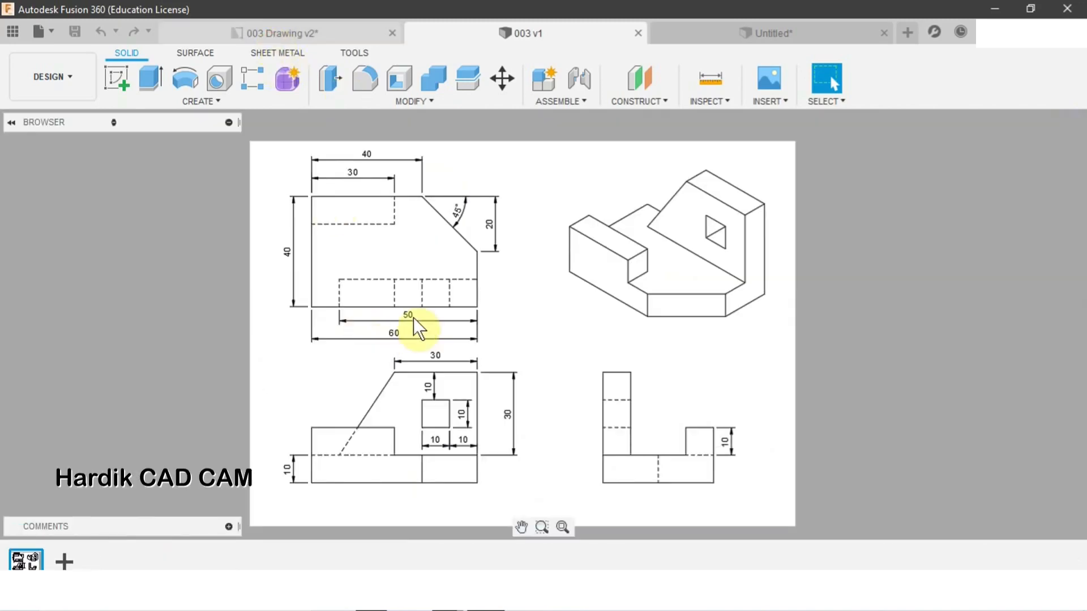
{"action": "left_click", "coordinate": [740, 34]}
{"action": "middle_click_drag", "start_coordinate": [383, 299], "coordinate": [409, 290]}
{"action": "key", "text": "l"}
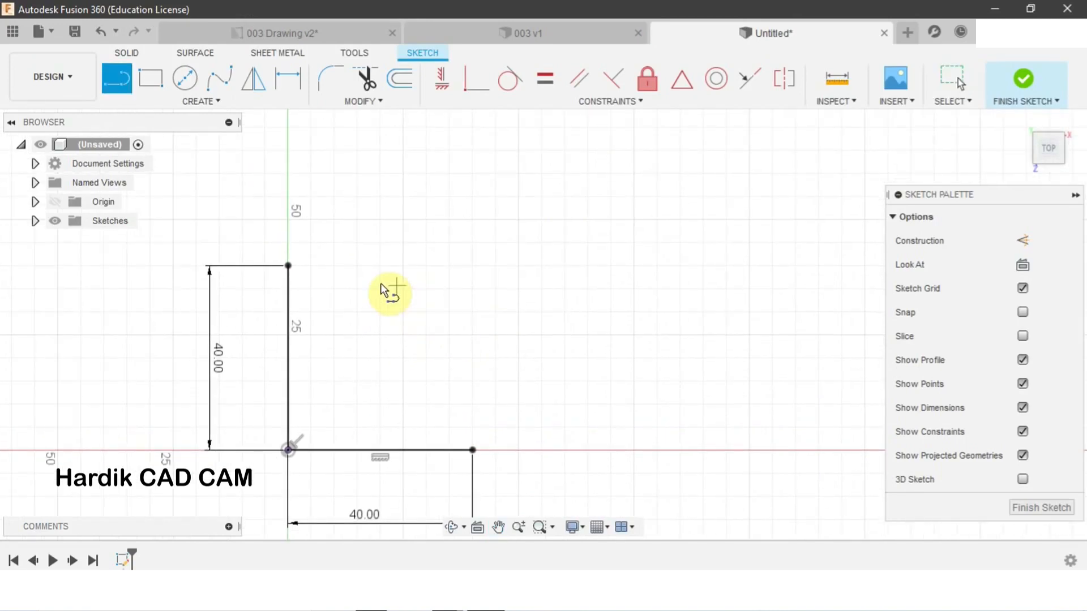
{"action": "left_click", "coordinate": [286, 265]}
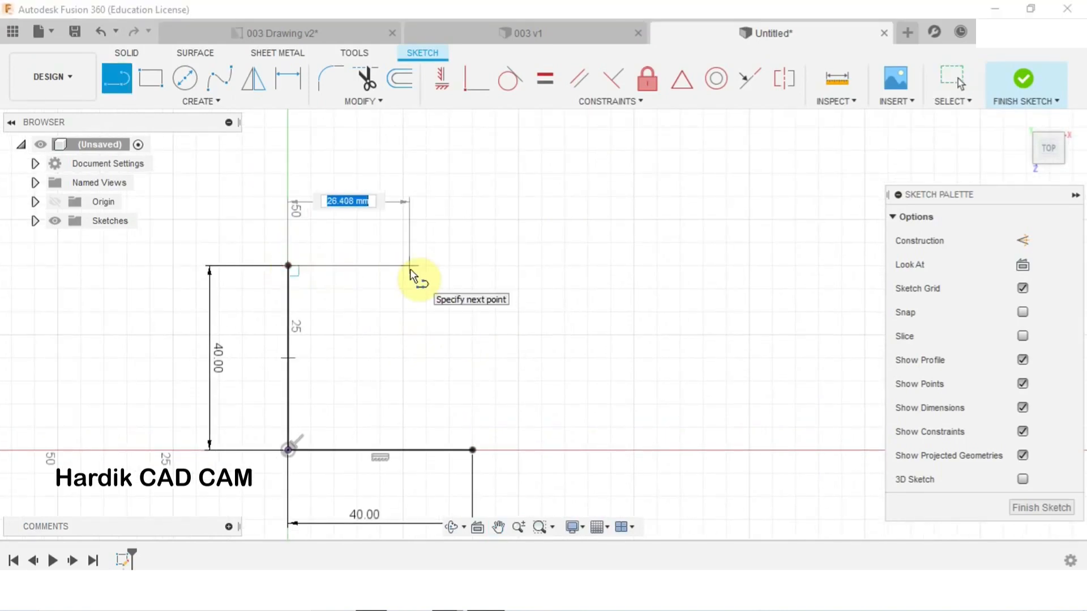
{"action": "type", "text": "60"}
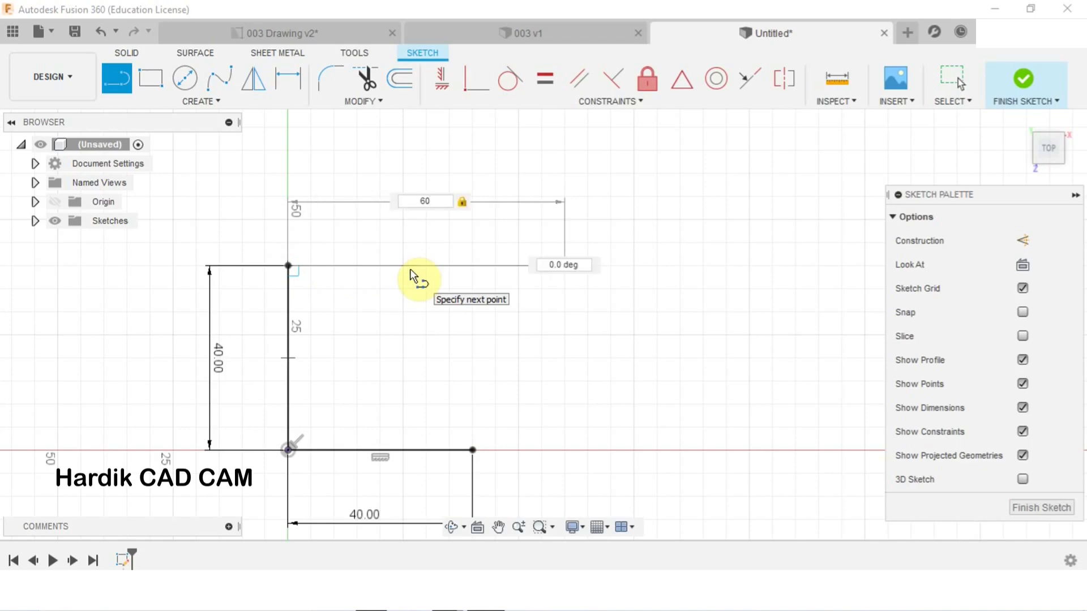
{"action": "key", "text": "Return"}
{"action": "scroll", "coordinate": [405, 306], "scroll_direction": "up", "scroll_amount": 2}
{"action": "key", "text": "Escape"}
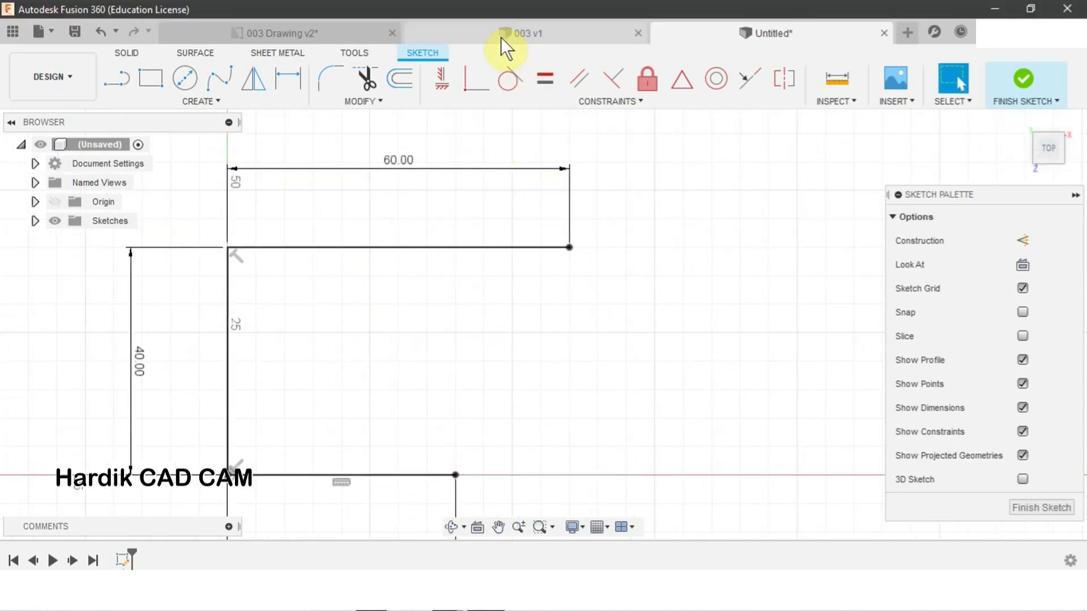
Draw a line halfway down from the 60 mm line's free end, and close the profile with a sloped line to the bottom line's free end
{"action": "left_click", "coordinate": [470, 34]}
{"action": "middle_click_drag", "start_coordinate": [612, 365], "coordinate": [619, 413], "text": "shift"}
{"action": "middle_click_drag", "start_coordinate": [683, 355], "coordinate": [660, 347], "text": "shift"}
{"action": "left_click", "coordinate": [737, 32]}
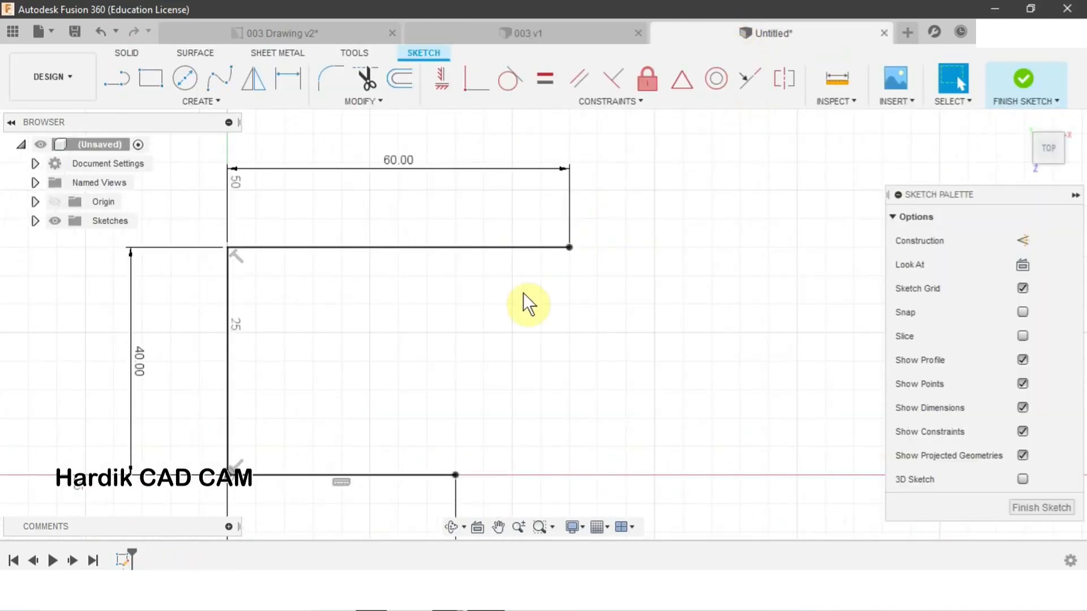
{"action": "middle_click_drag", "start_coordinate": [508, 311], "coordinate": [490, 305]}
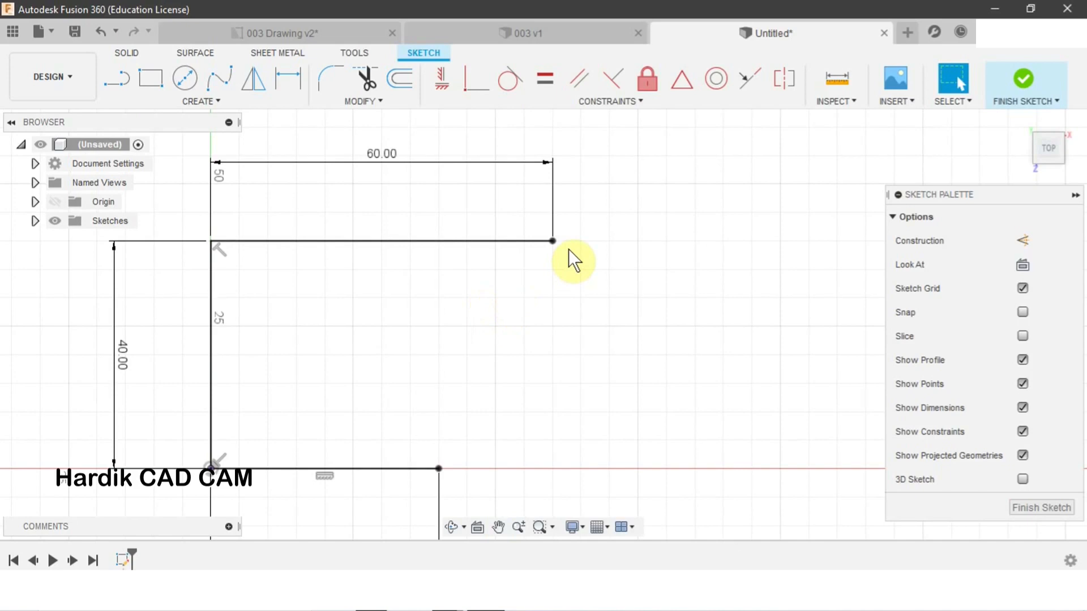
{"action": "key", "text": "l"}
{"action": "left_click", "coordinate": [552, 240]}
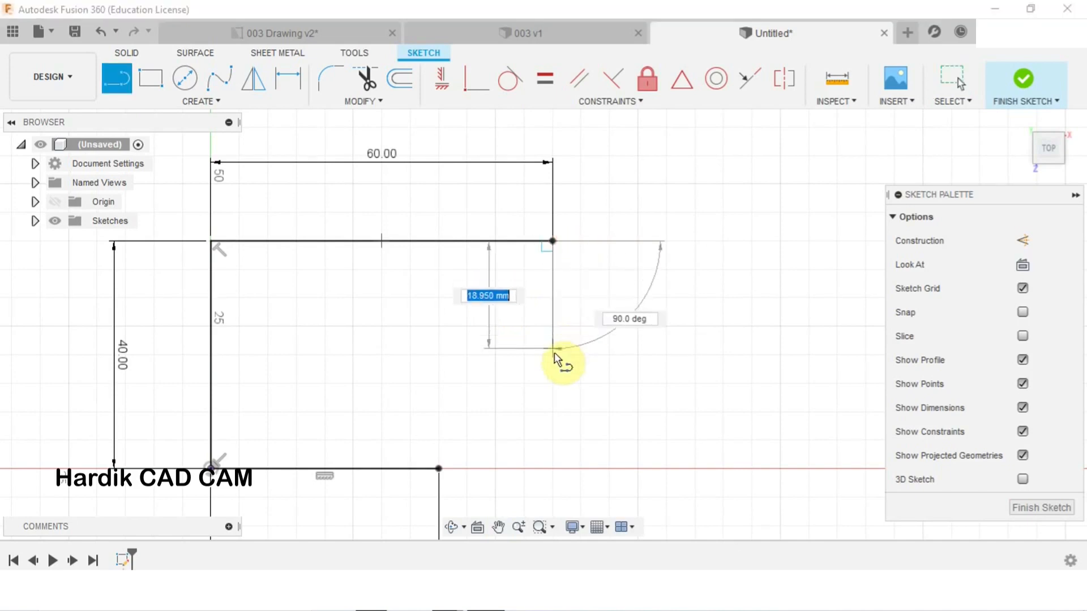
{"action": "left_click", "coordinate": [552, 355]}
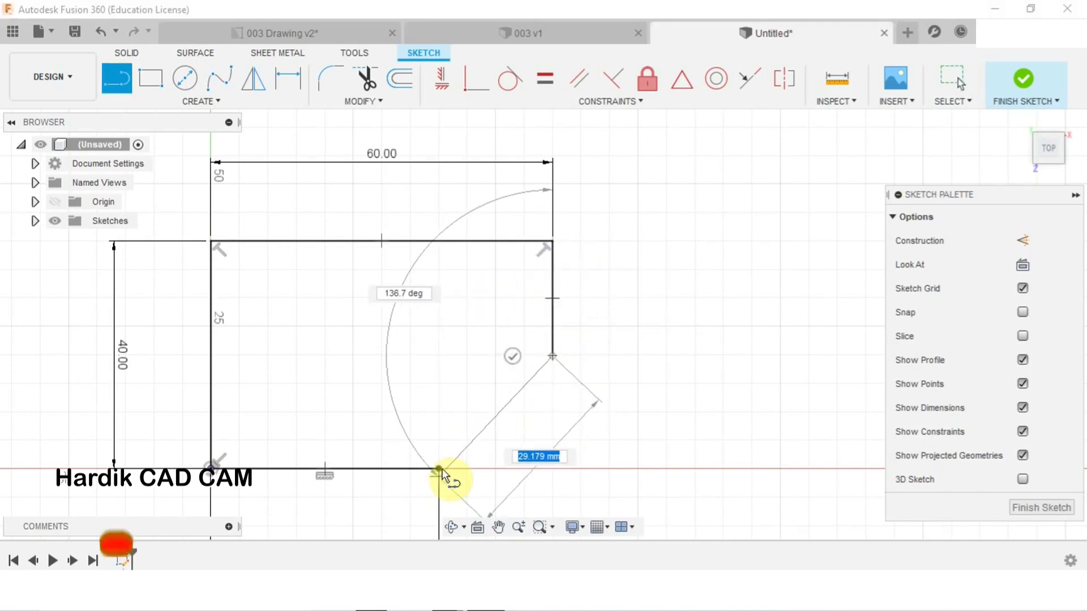
{"action": "left_click", "coordinate": [440, 469]}
{"action": "key", "text": "Escape"}
{"action": "scroll", "coordinate": [586, 315], "scroll_direction": "up", "scroll_amount": 2}
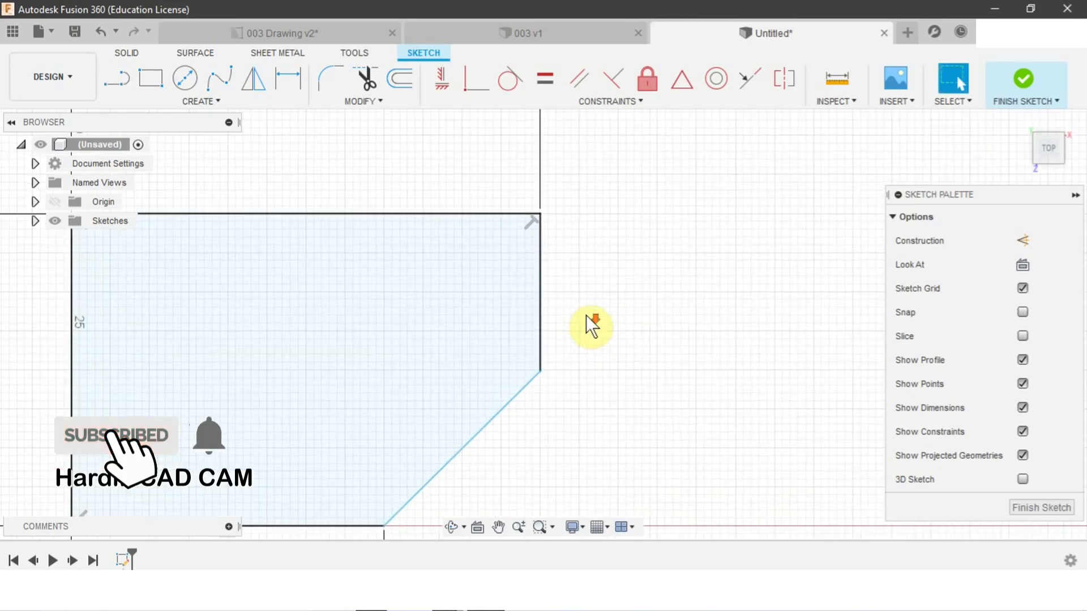
Check the sloped edge's height in the reference drawing, and dimension the vertical distance between the slope's endpoints as 20 mm
{"action": "scroll", "coordinate": [580, 309], "scroll_direction": "up", "scroll_amount": 2}
{"action": "middle_click_drag", "start_coordinate": [579, 309], "coordinate": [590, 301]}
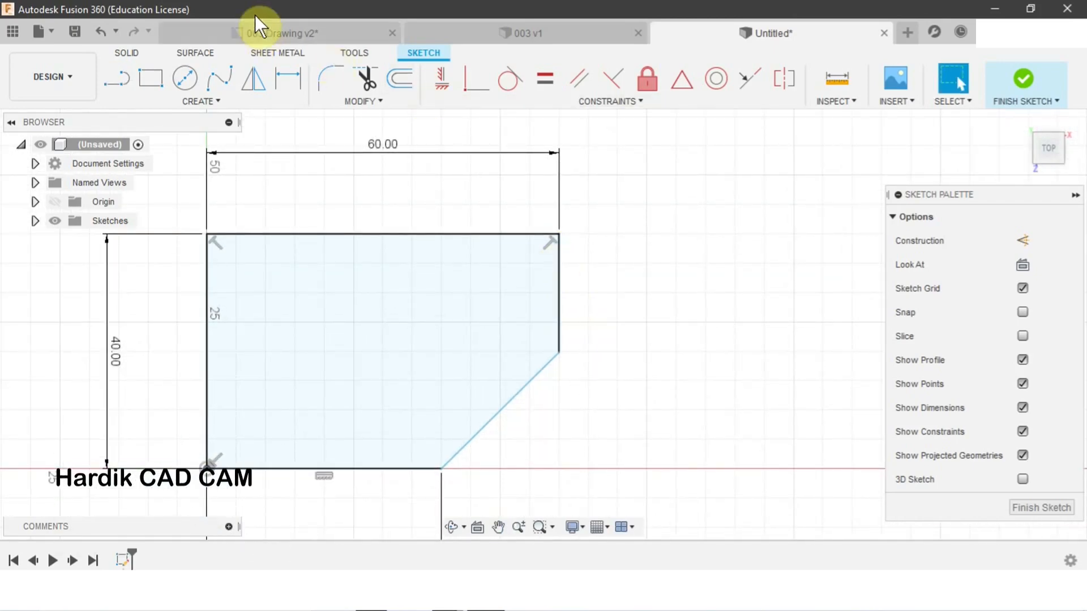
{"action": "left_click", "coordinate": [282, 32]}
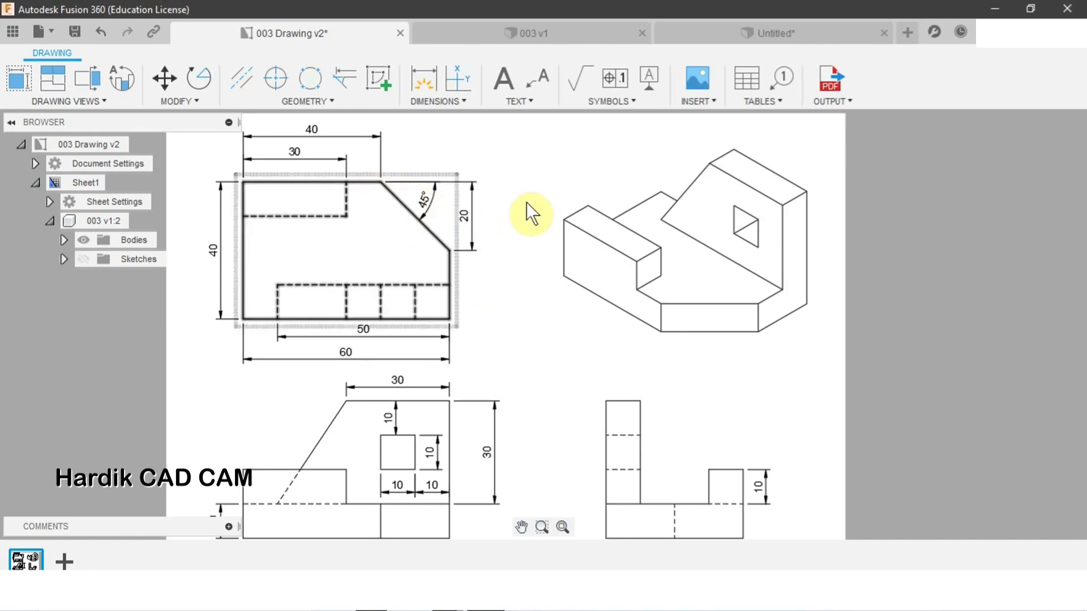
{"action": "left_click", "coordinate": [728, 37]}
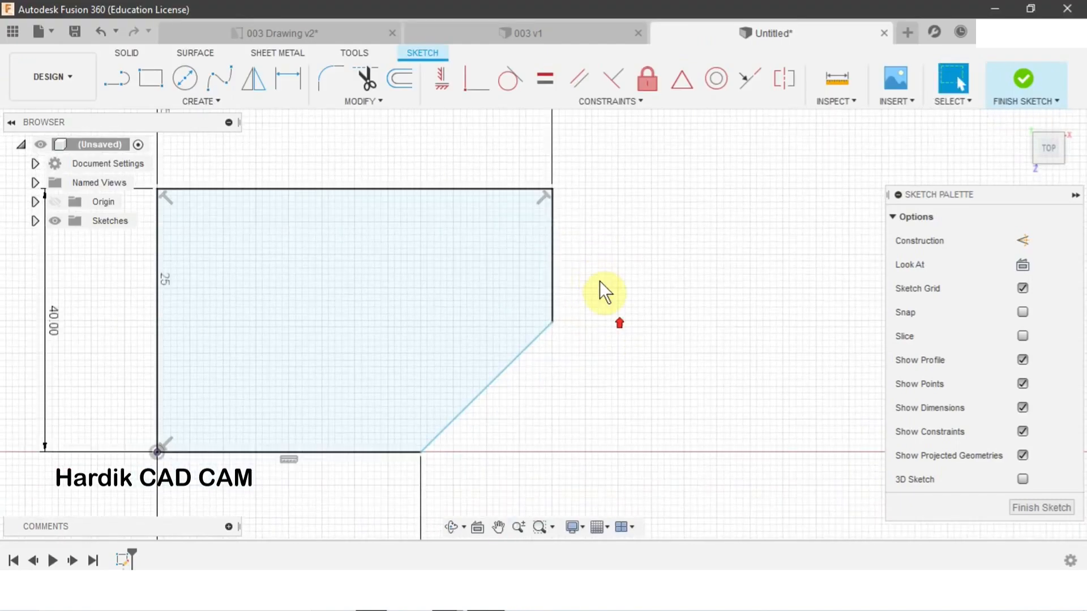
{"action": "key", "text": "d"}
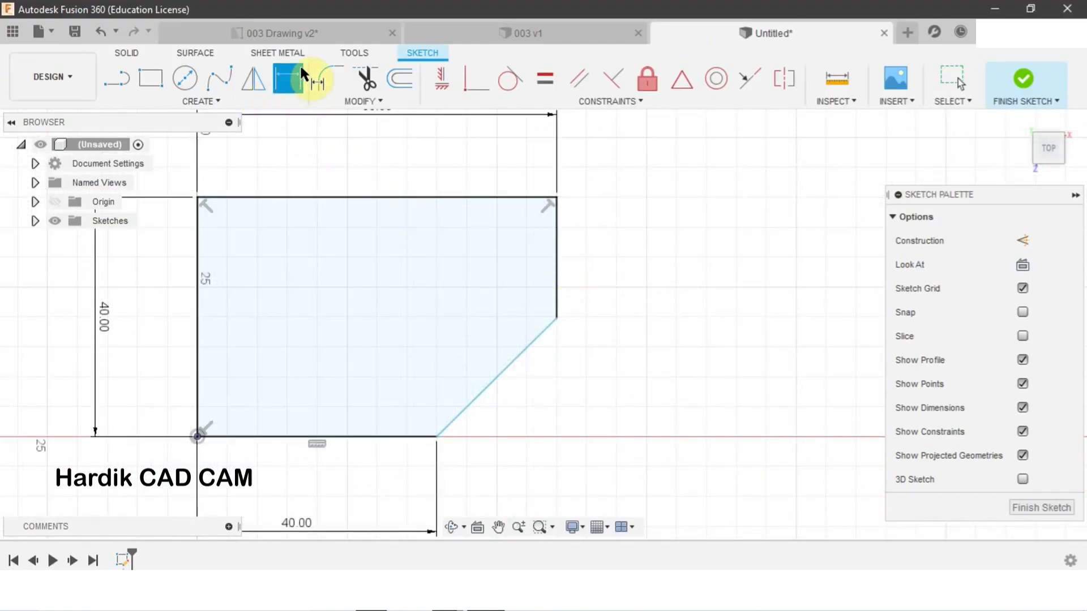
{"action": "scroll", "coordinate": [585, 342], "scroll_direction": "up", "scroll_amount": 1}
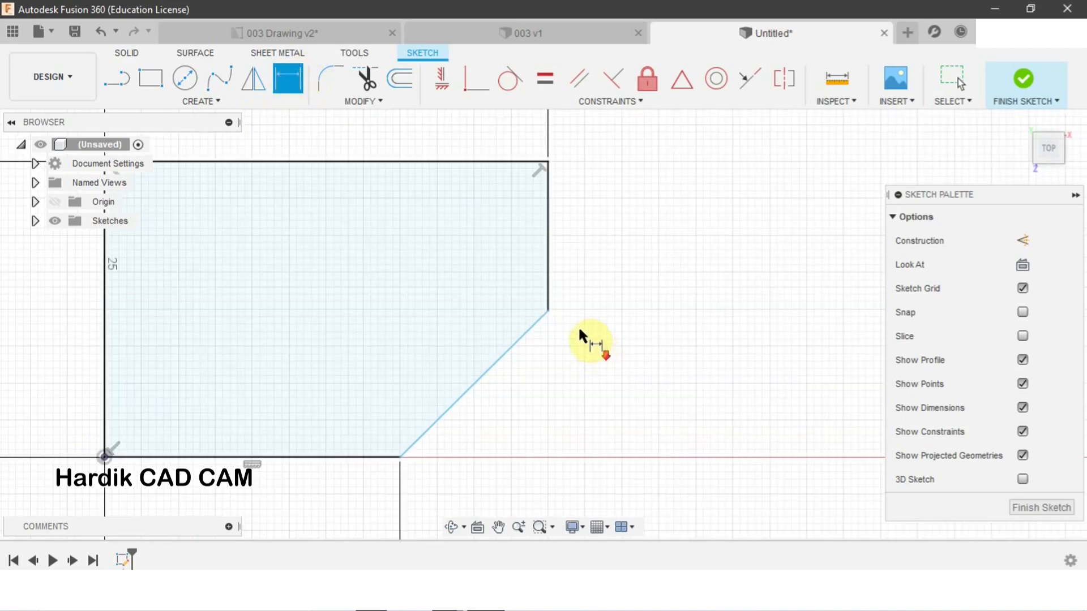
{"action": "left_click", "coordinate": [548, 312]}
{"action": "left_click", "coordinate": [399, 457]}
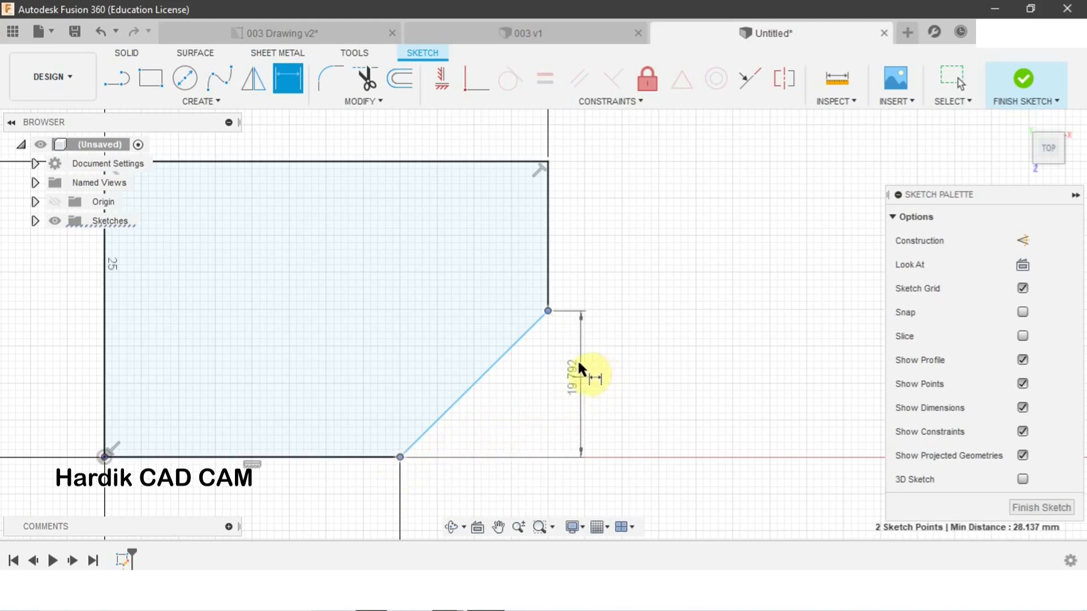
{"action": "left_click", "coordinate": [571, 360]}
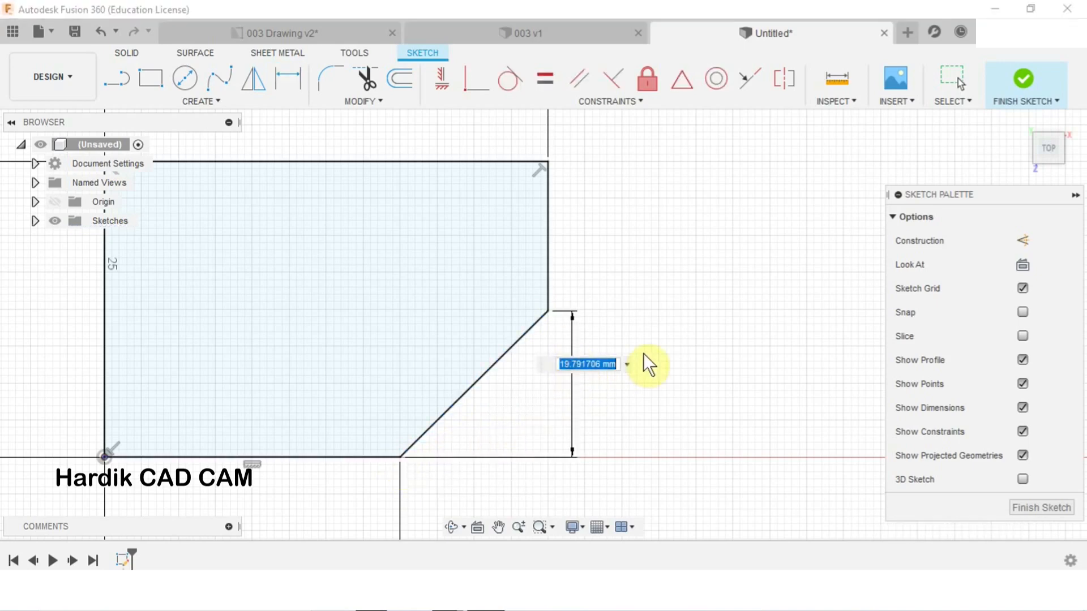
{"action": "type", "text": "20"}
{"action": "key", "text": "Return"}
{"action": "key", "text": "Escape"}
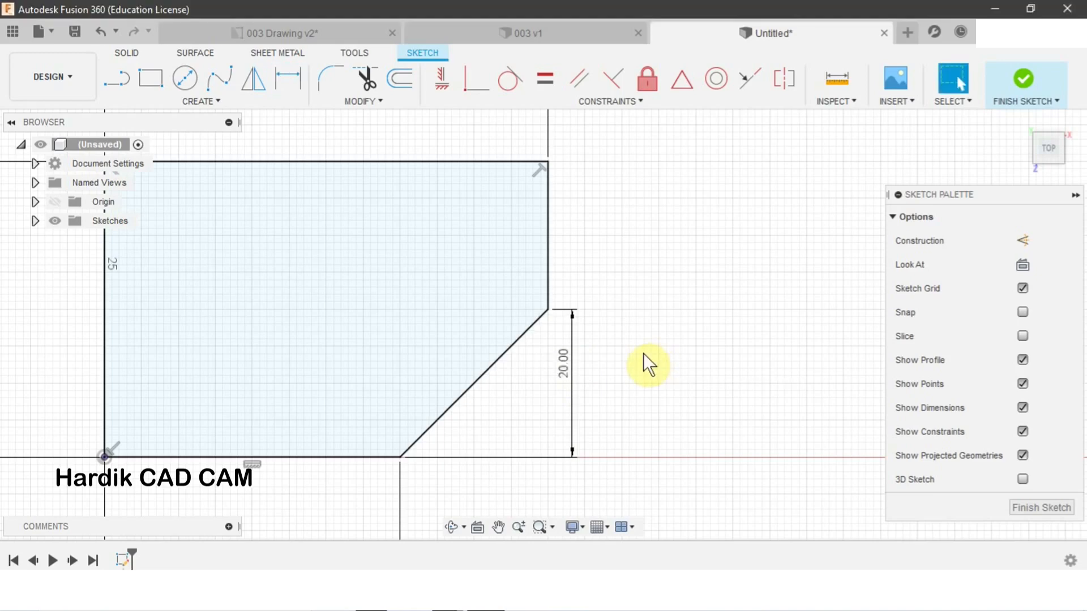
Review the dimensioned base profile and finish its sketch
{"action": "scroll", "coordinate": [643, 354], "scroll_direction": "down", "scroll_amount": 2}
{"action": "middle_click_drag", "start_coordinate": [648, 235], "coordinate": [652, 239]}
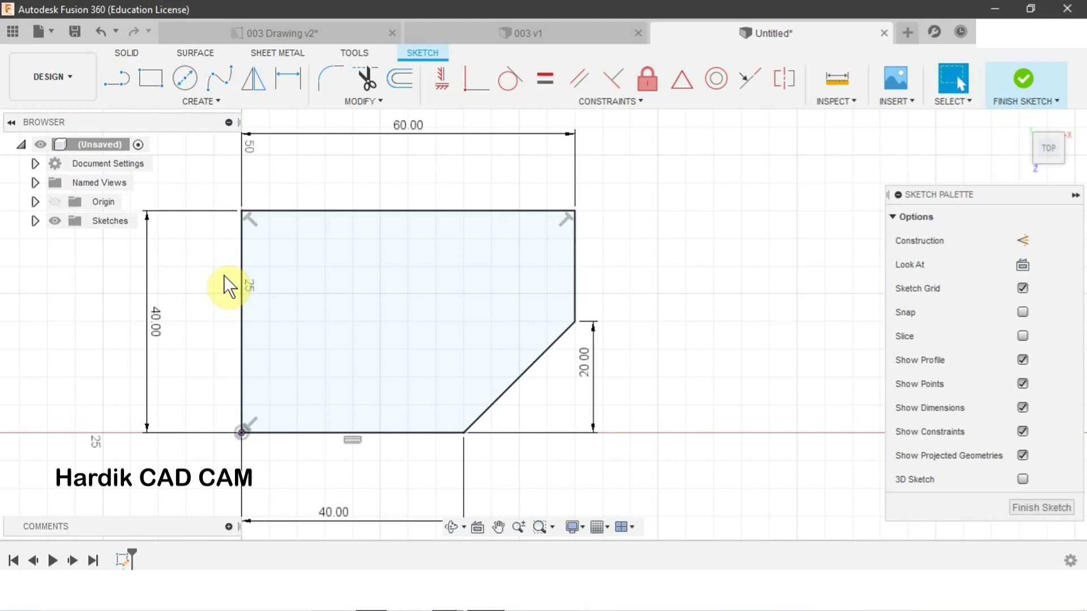
{"action": "scroll", "coordinate": [314, 276], "scroll_direction": "up", "scroll_amount": 1}
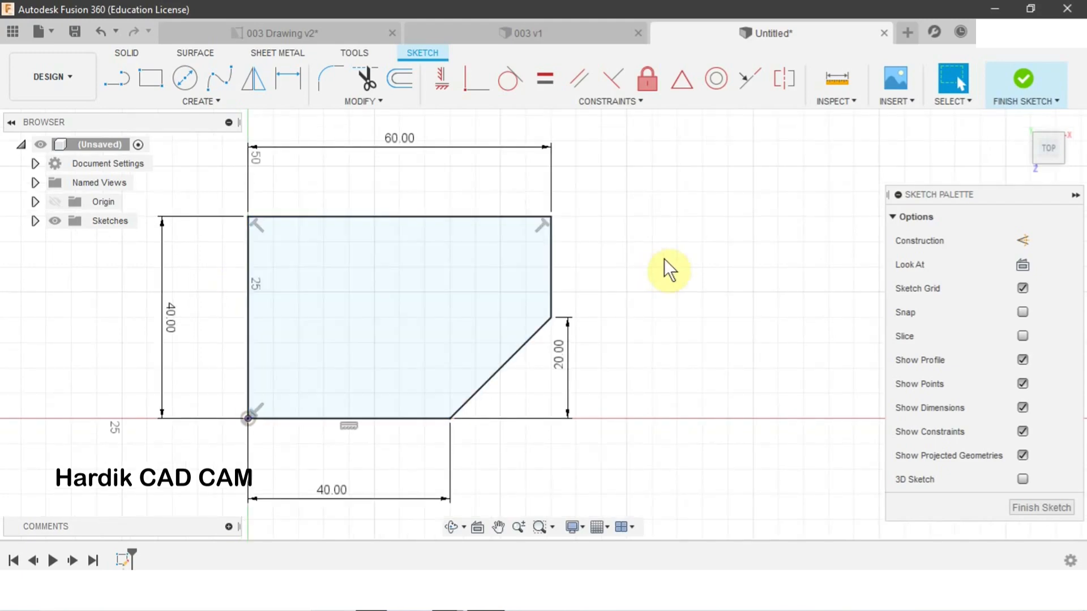
{"action": "middle_click_drag", "start_coordinate": [643, 256], "coordinate": [670, 257]}
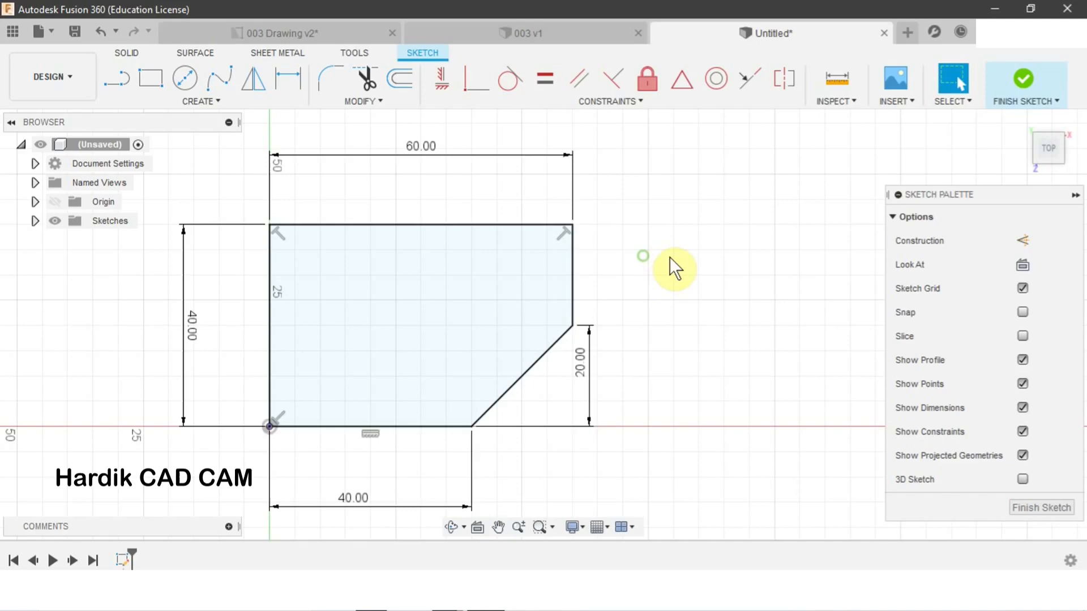
{"action": "left_click", "coordinate": [1024, 79]}
{"action": "mouse_move", "coordinate": [606, 337]}
{"action": "middle_mouse_down", "text": "shift"}
{"action": "mouse_move", "coordinate": [549, 323]}
{"action": "mouse_move", "coordinate": [519, 363]}
{"action": "mouse_move", "coordinate": [553, 301]}
{"action": "mouse_move", "coordinate": [521, 276]}
{"action": "middle_mouse_up", "text": "shift"}
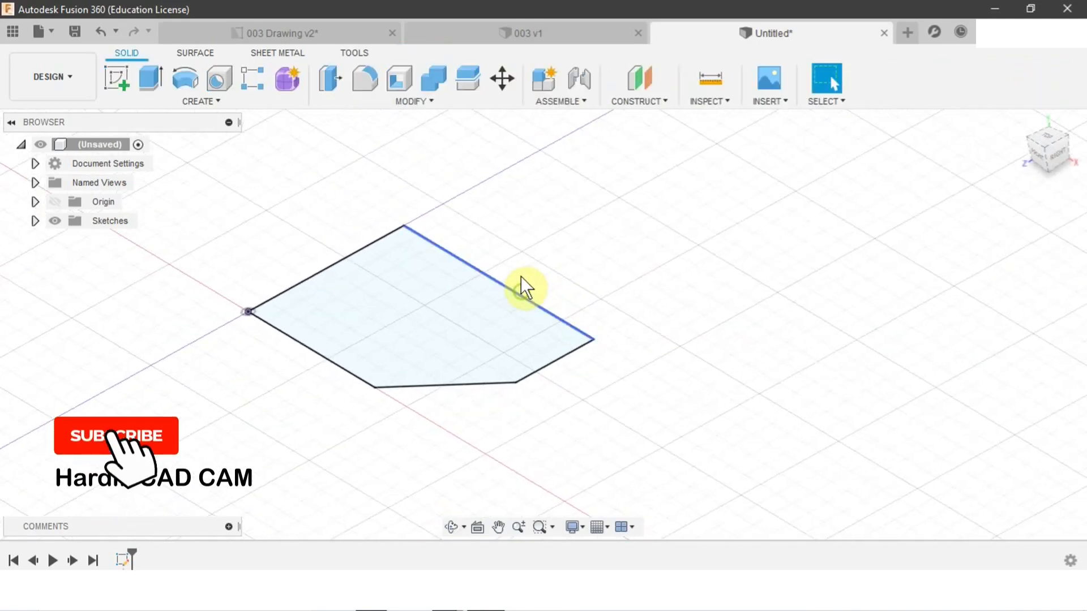
Check the base thickness in the reference model and drawing, and extrude the base profile upward 10 mm as a new body
{"action": "left_click", "coordinate": [490, 35]}
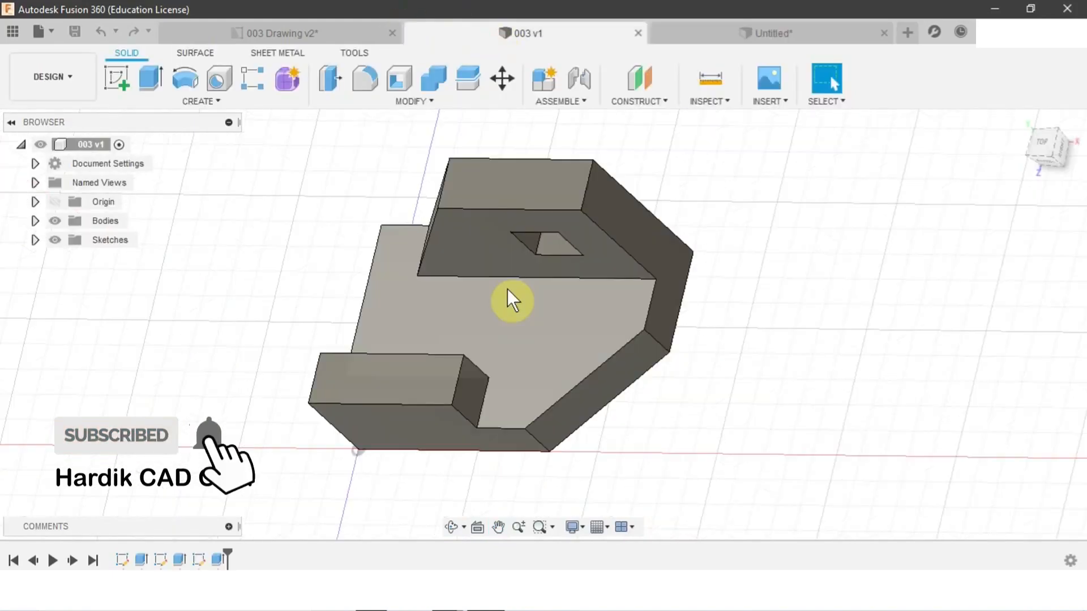
{"action": "mouse_move", "coordinate": [527, 339]}
{"action": "middle_mouse_down", "text": "shift"}
{"action": "mouse_move", "coordinate": [582, 323]}
{"action": "mouse_move", "coordinate": [434, 287]}
{"action": "mouse_move", "coordinate": [498, 254]}
{"action": "middle_mouse_up", "text": "shift"}
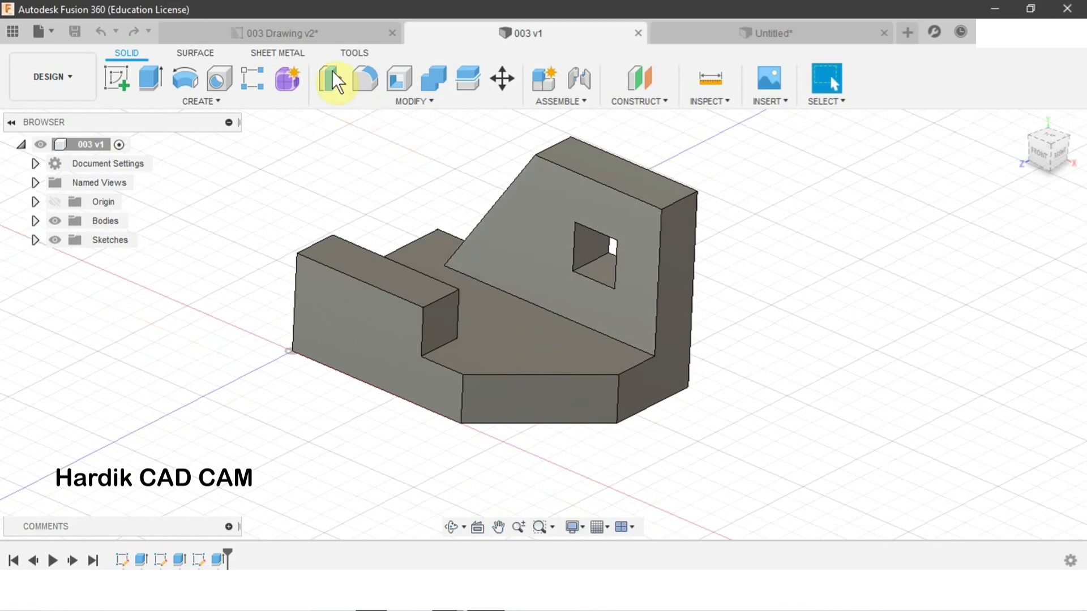
{"action": "left_click", "coordinate": [301, 39]}
{"action": "middle_click_drag", "start_coordinate": [325, 446], "coordinate": [329, 365]}
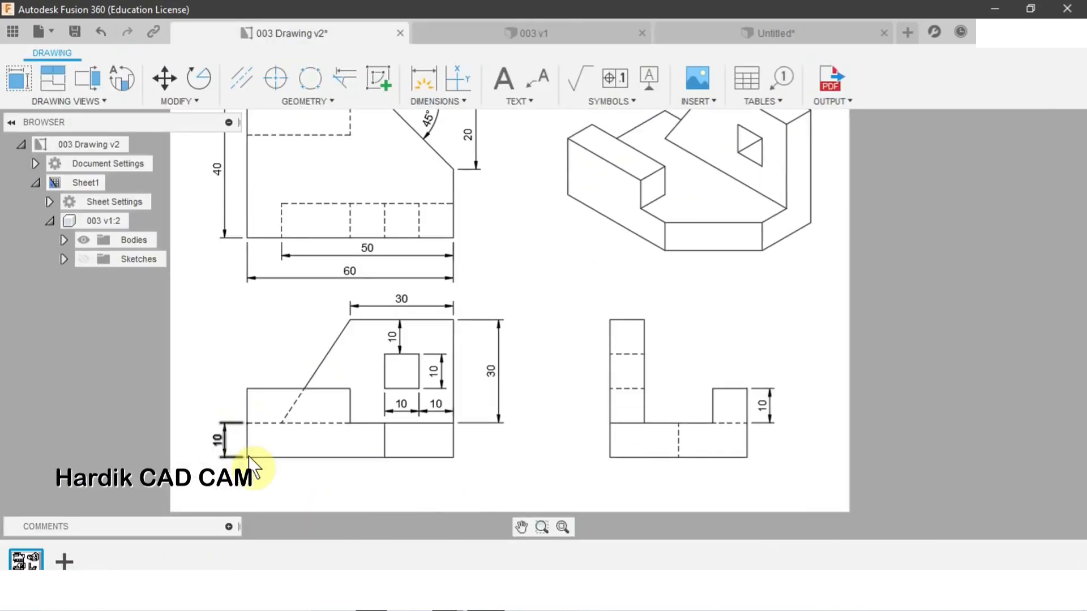
{"action": "left_click", "coordinate": [725, 35]}
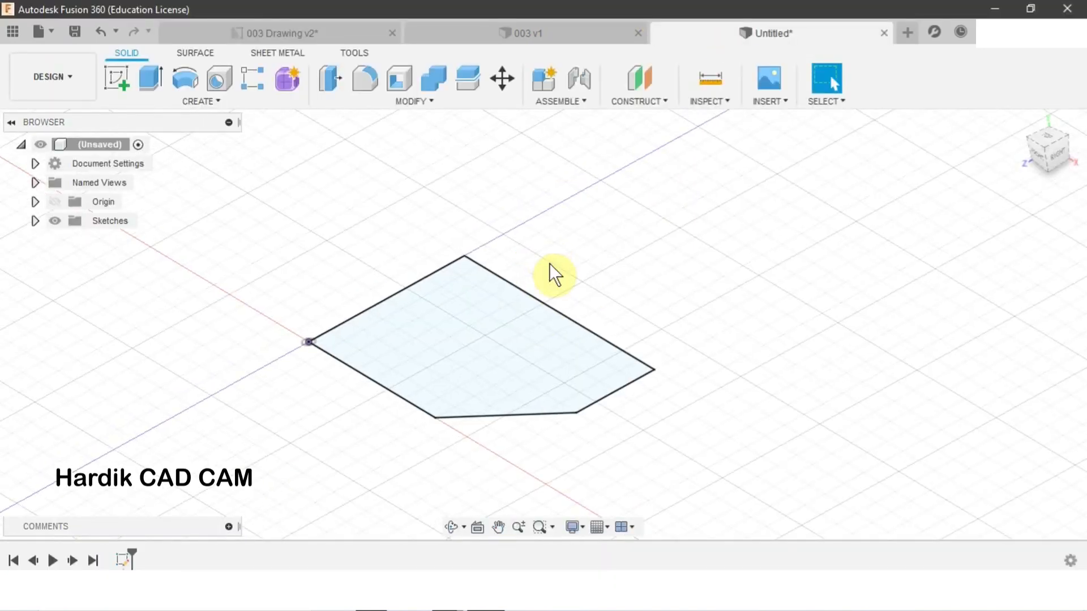
{"action": "key", "text": "e"}
{"action": "key", "text": "Escape"}
{"action": "left_click", "coordinate": [148, 77]}
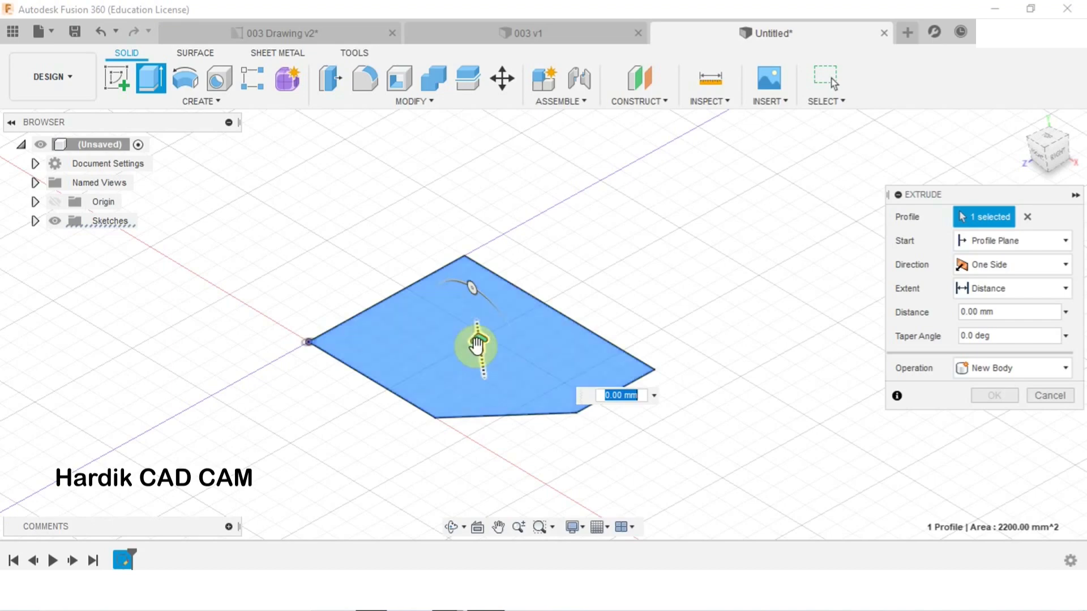
{"action": "left_click_drag", "start_coordinate": [478, 343], "coordinate": [472, 333]}
{"action": "left_click_drag", "start_coordinate": [470, 313], "coordinate": [469, 313]}
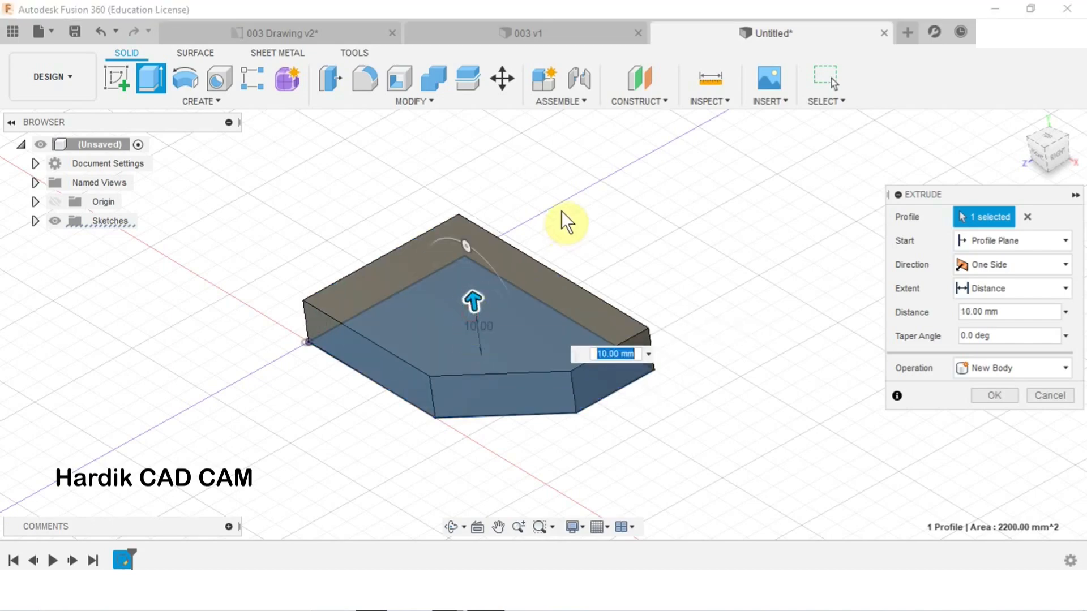
{"action": "type", "text": "10"}
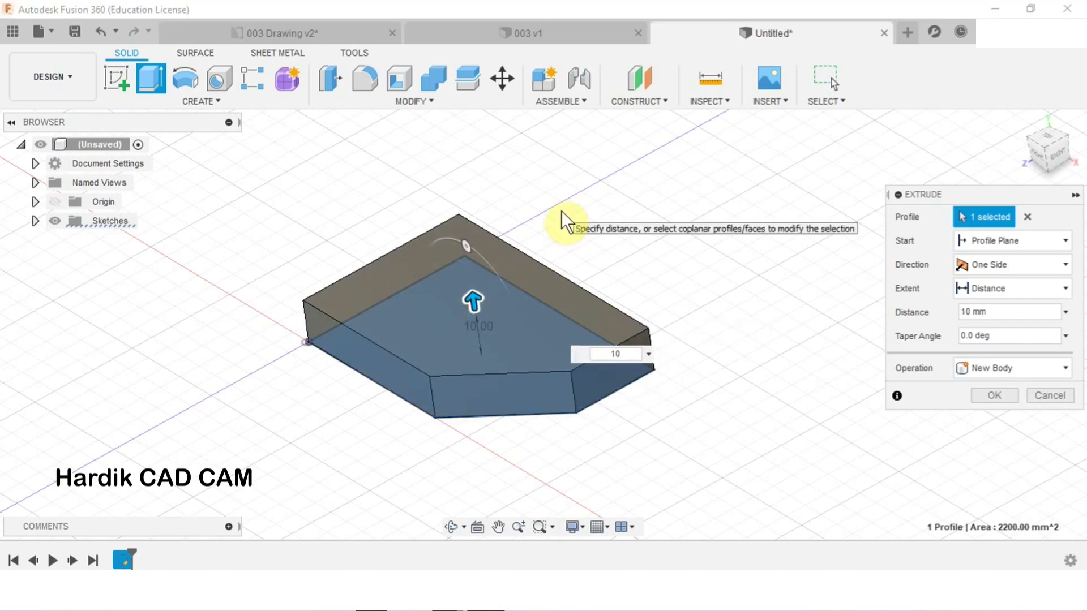
{"action": "key", "text": "Return"}
{"action": "middle_click_drag", "start_coordinate": [575, 244], "coordinate": [599, 255], "text": "shift"}
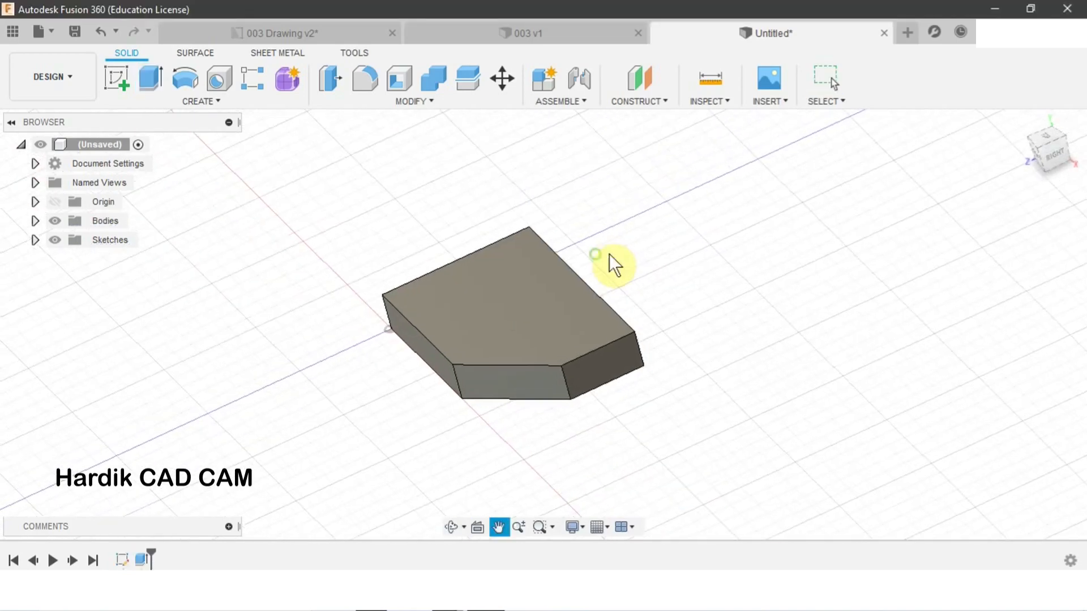
Check the raised front block on the reference model, and create a sketch on the new base's matching front face
{"action": "left_click", "coordinate": [531, 33]}
{"action": "middle_click_drag", "start_coordinate": [549, 193], "coordinate": [404, 303], "text": "shift"}
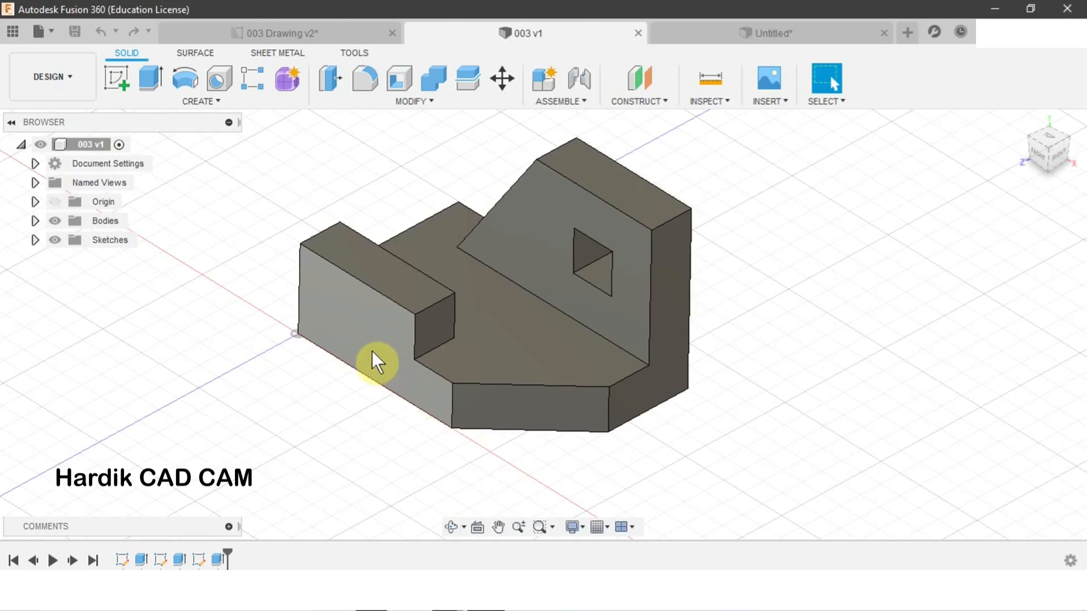
{"action": "left_click", "coordinate": [777, 30]}
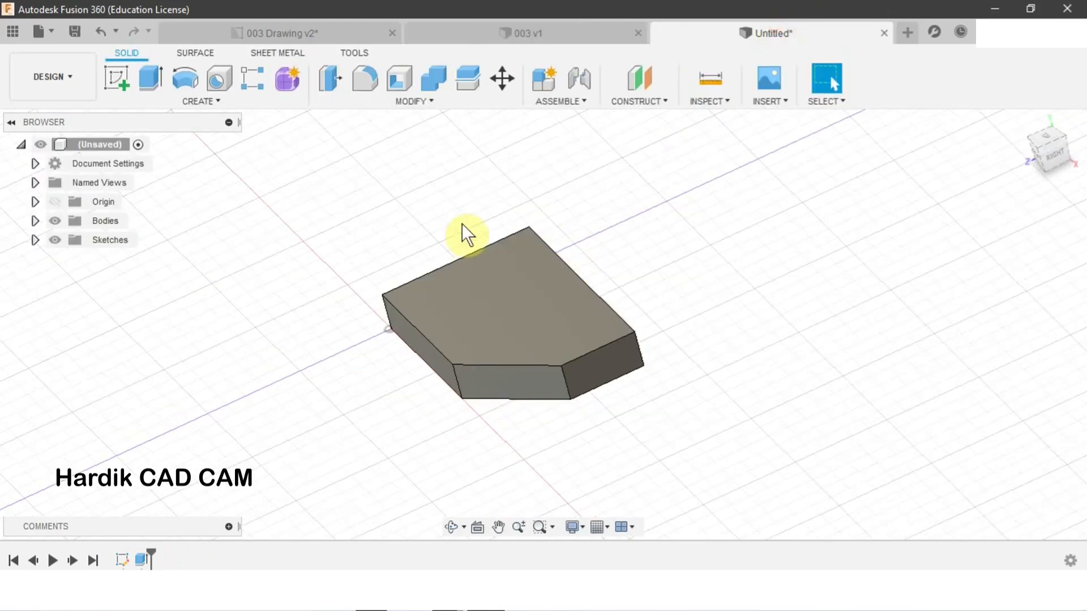
{"action": "middle_click_drag", "start_coordinate": [415, 302], "coordinate": [461, 301]}
{"action": "scroll", "coordinate": [460, 300], "scroll_direction": "up", "scroll_amount": 2}
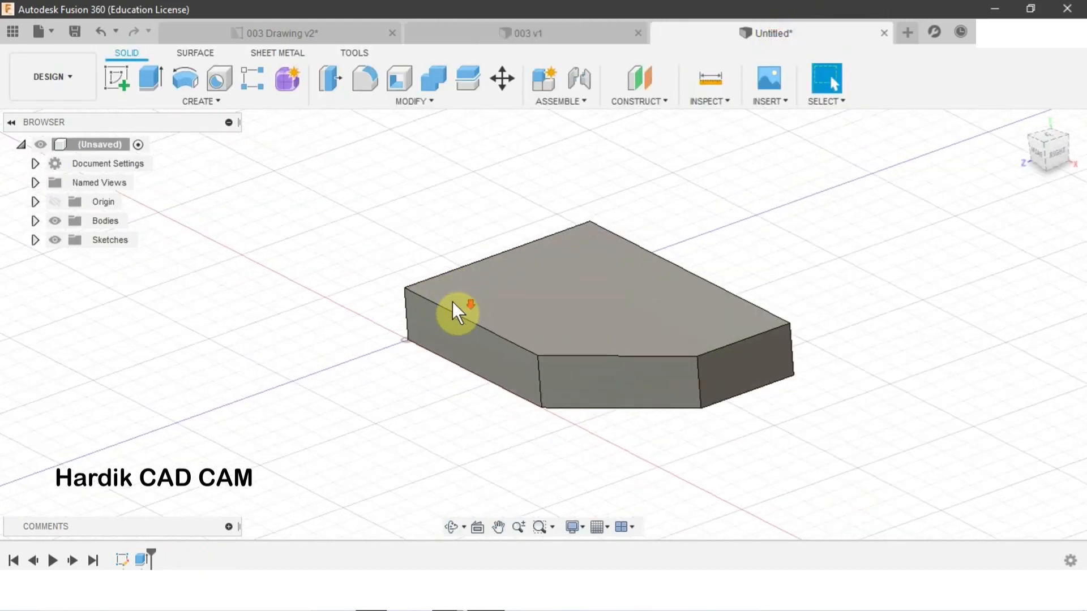
{"action": "left_click", "coordinate": [118, 75]}
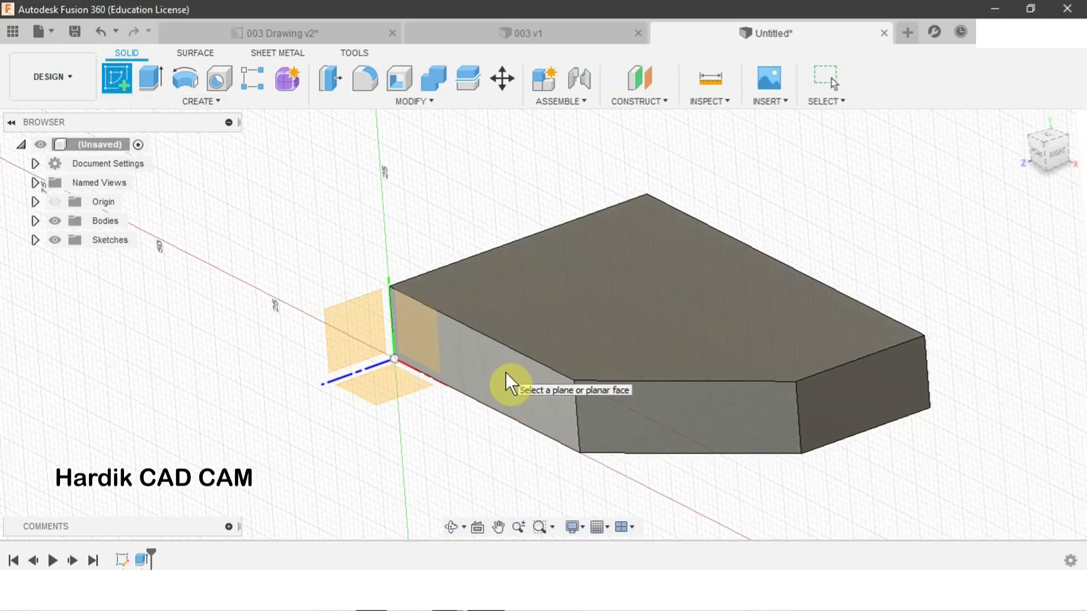
{"action": "left_click", "coordinate": [505, 372]}
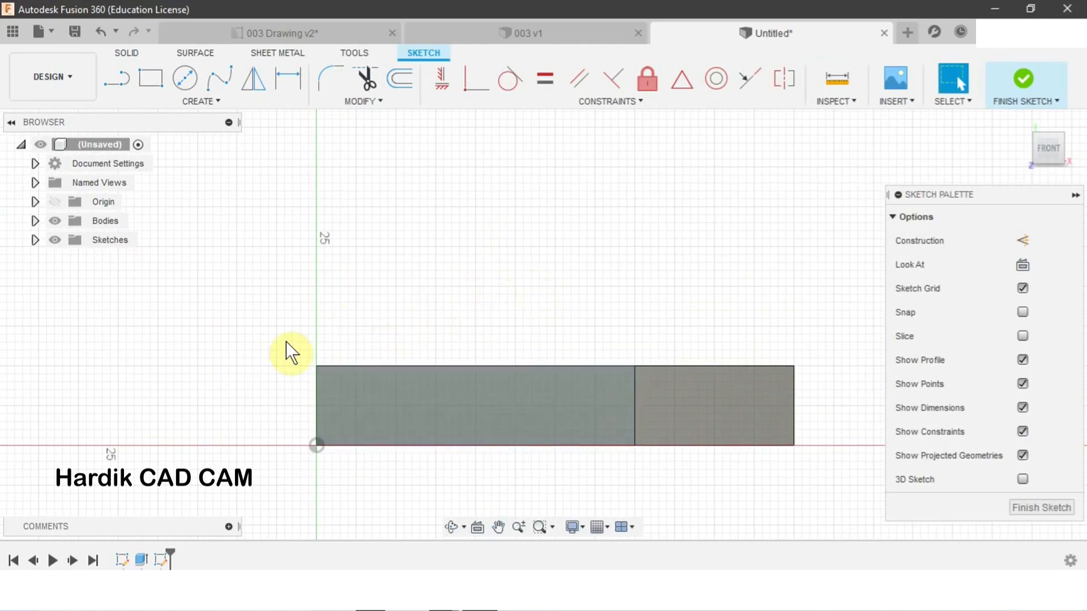
Check the front block's size in the drawing, sketch a 30 by 10 mm rectangle from the face's upper corner at the origin side, and finish the sketch
{"action": "left_click", "coordinate": [432, 42]}
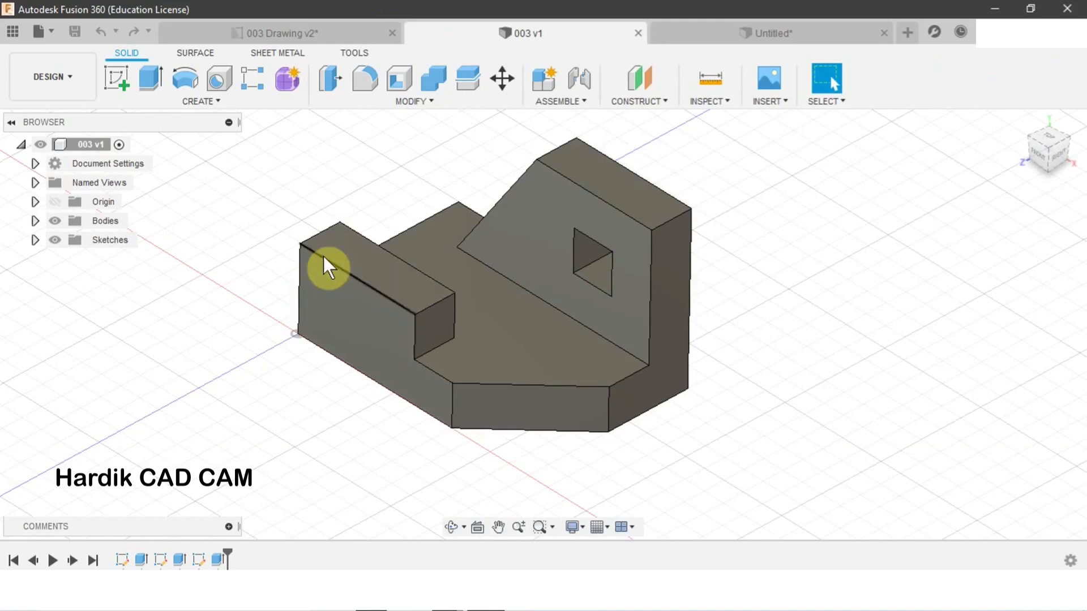
{"action": "left_click", "coordinate": [273, 33]}
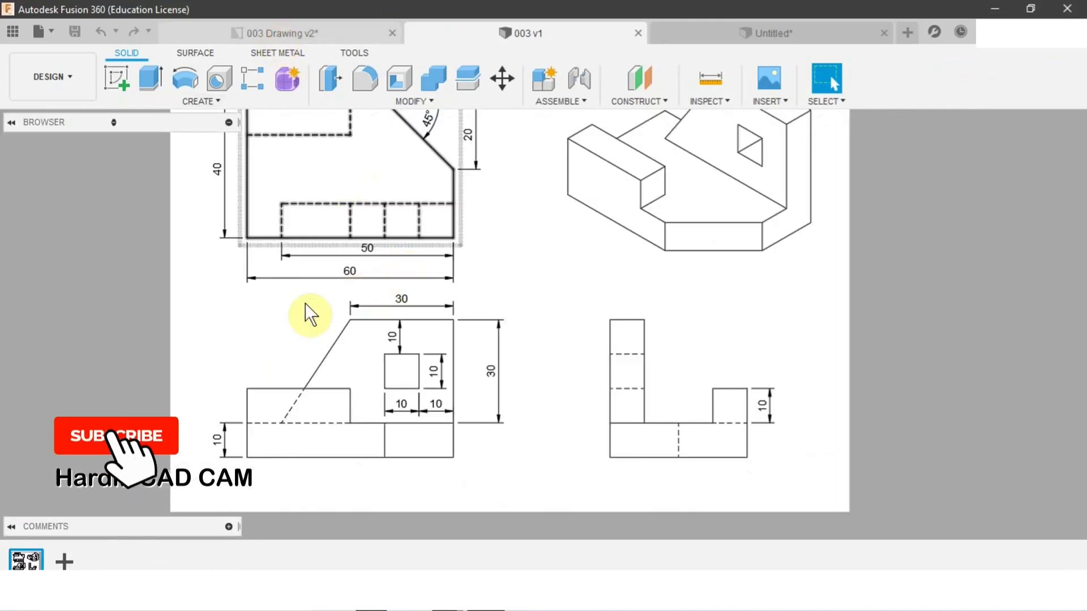
{"action": "middle_click_drag", "start_coordinate": [308, 311], "coordinate": [289, 379]}
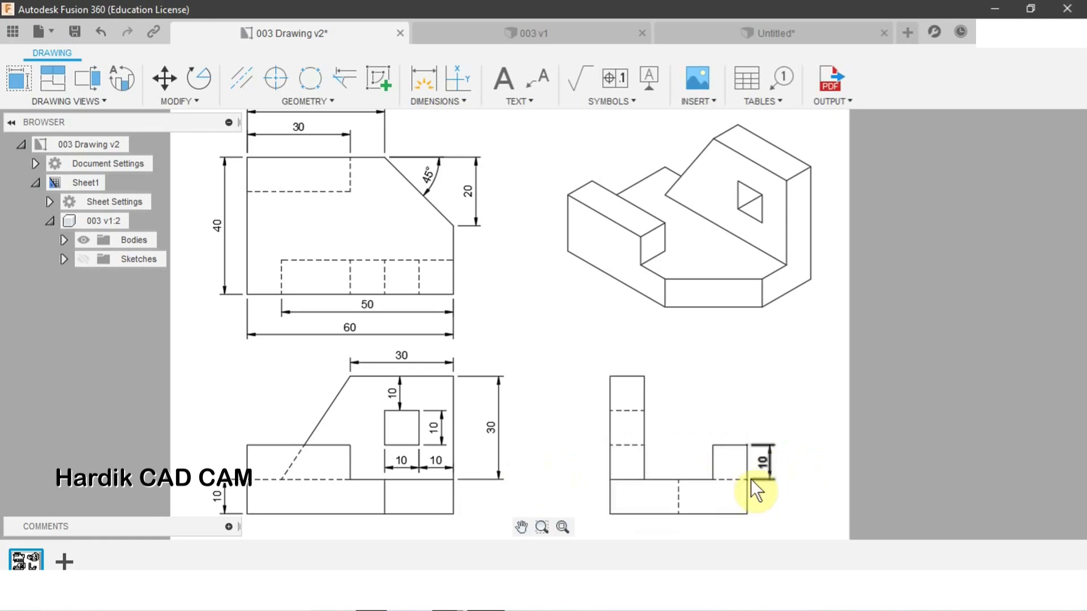
{"action": "left_click", "coordinate": [678, 33]}
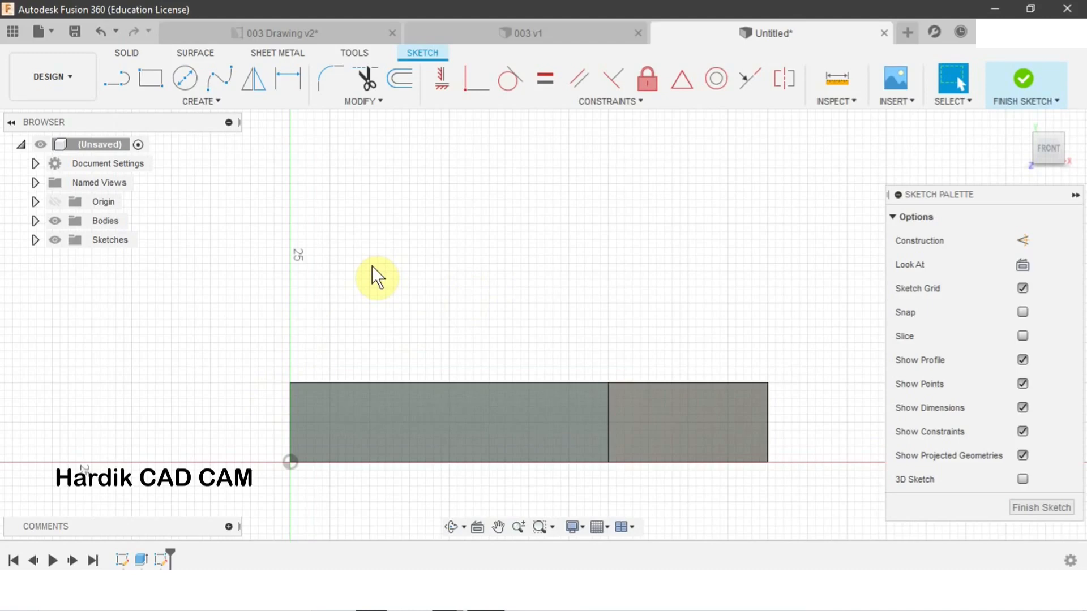
{"action": "key", "text": "r"}
{"action": "key", "text": "Escape"}
{"action": "left_click", "coordinate": [150, 77]}
{"action": "left_click", "coordinate": [291, 383]}
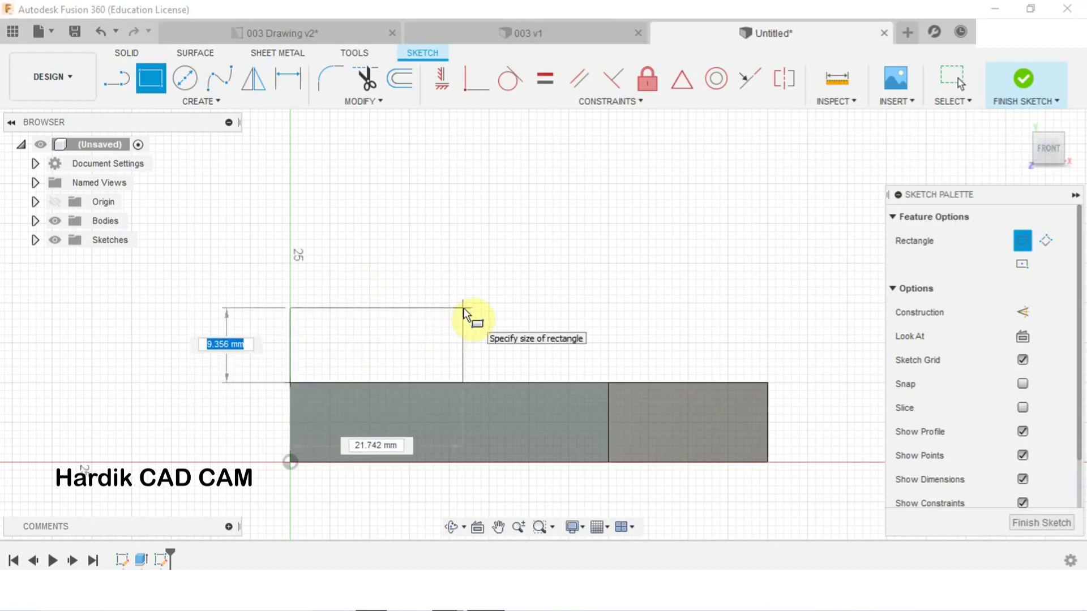
{"action": "type", "text": "10"}
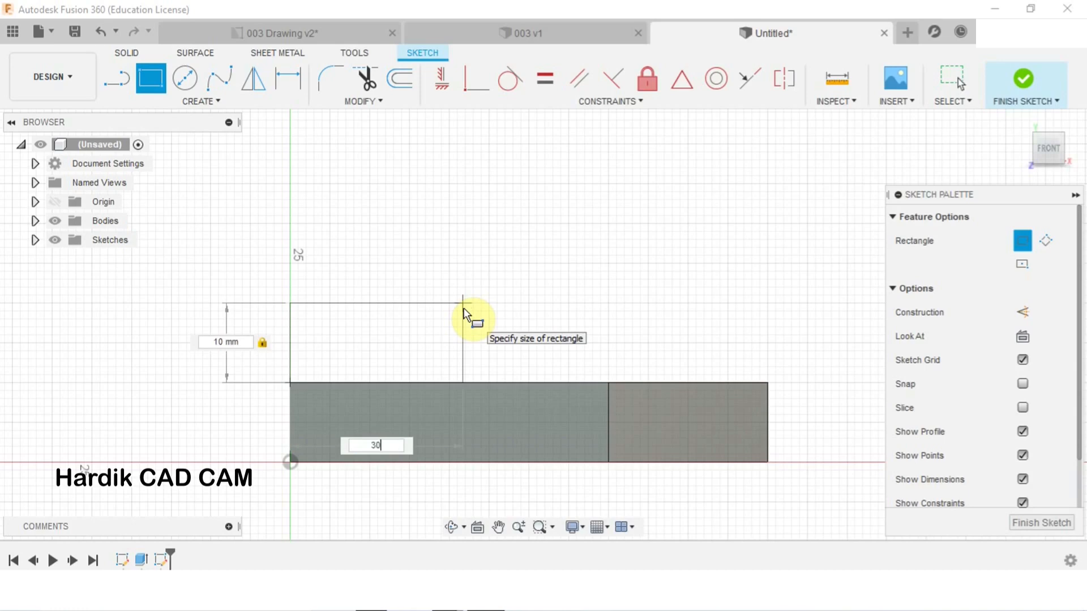
{"action": "key", "text": "Return"}
{"action": "scroll", "coordinate": [470, 307], "scroll_direction": "down", "scroll_amount": 1}
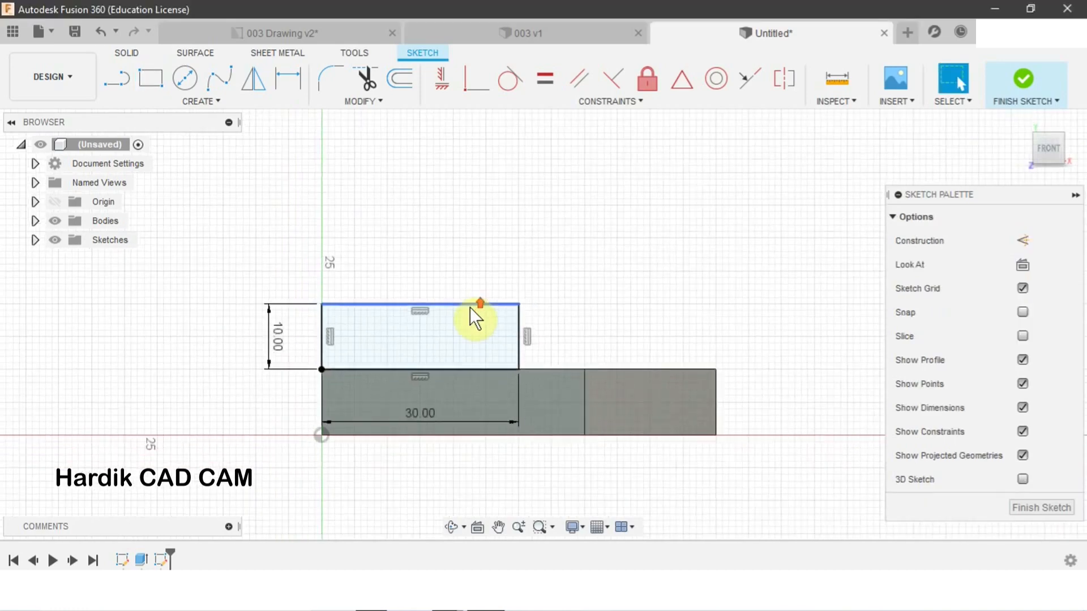
{"action": "mouse_move", "coordinate": [628, 308]}
{"action": "middle_mouse_down", "text": "shift"}
{"action": "mouse_move", "coordinate": [509, 346]}
{"action": "mouse_move", "coordinate": [538, 364]}
{"action": "mouse_move", "coordinate": [550, 324]}
{"action": "mouse_move", "coordinate": [570, 320]}
{"action": "mouse_move", "coordinate": [536, 310]}
{"action": "mouse_move", "coordinate": [557, 324]}
{"action": "middle_mouse_up", "text": "shift"}
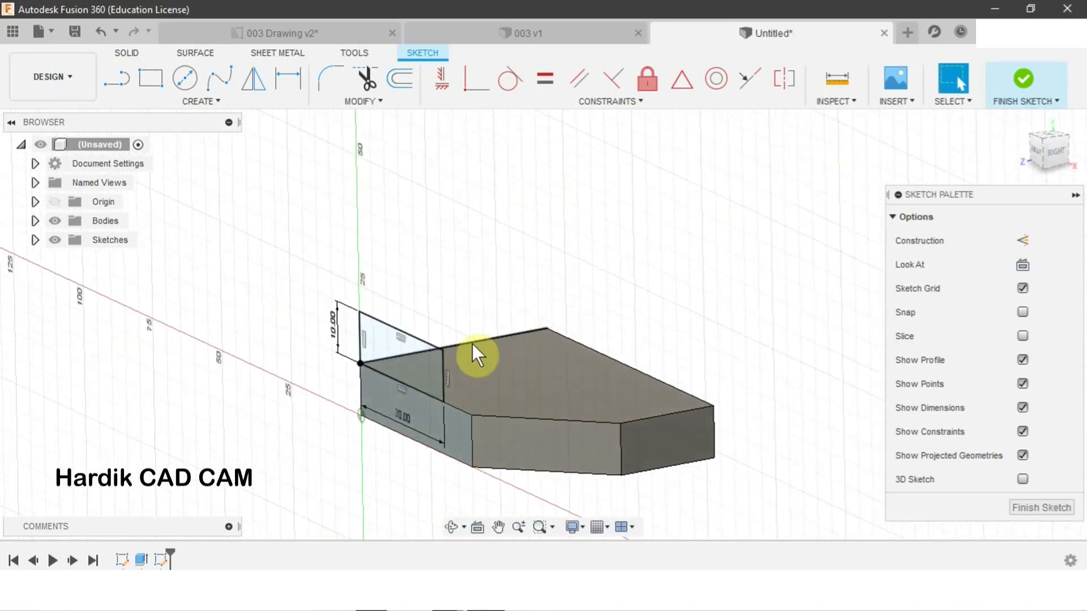
{"action": "left_click", "coordinate": [1031, 73]}
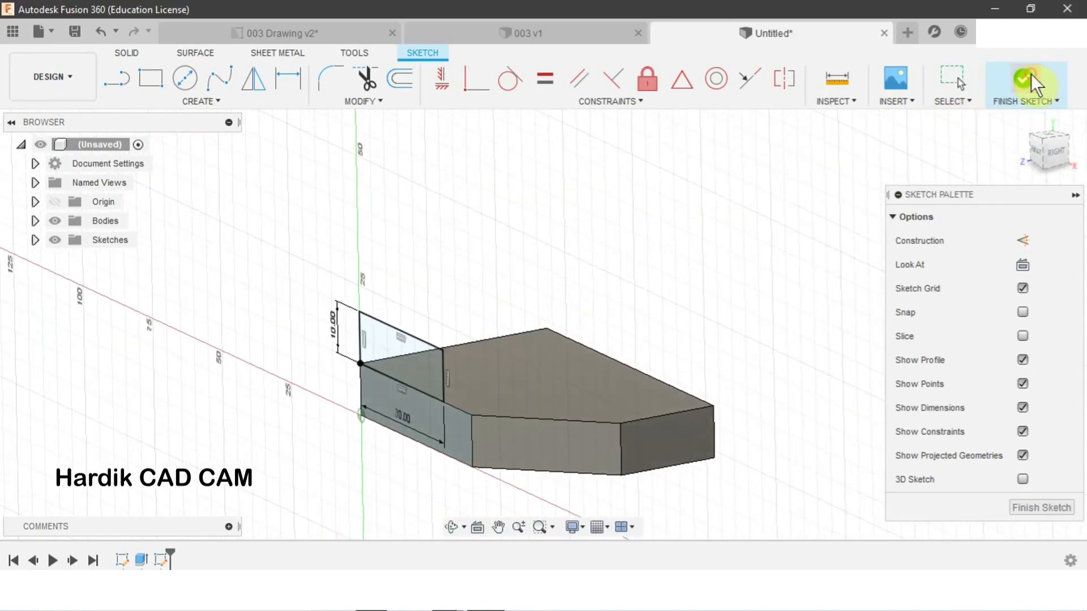
Extrude the front block's rectangle -10 mm inward over the base, joining it to the existing body
{"action": "mouse_move", "coordinate": [485, 291]}
{"action": "middle_mouse_down", "text": "shift"}
{"action": "mouse_move", "coordinate": [468, 279]}
{"action": "mouse_move", "coordinate": [662, 354]}
{"action": "mouse_move", "coordinate": [635, 311]}
{"action": "mouse_move", "coordinate": [626, 314]}
{"action": "middle_mouse_up", "text": "shift"}
{"action": "key", "text": "e"}
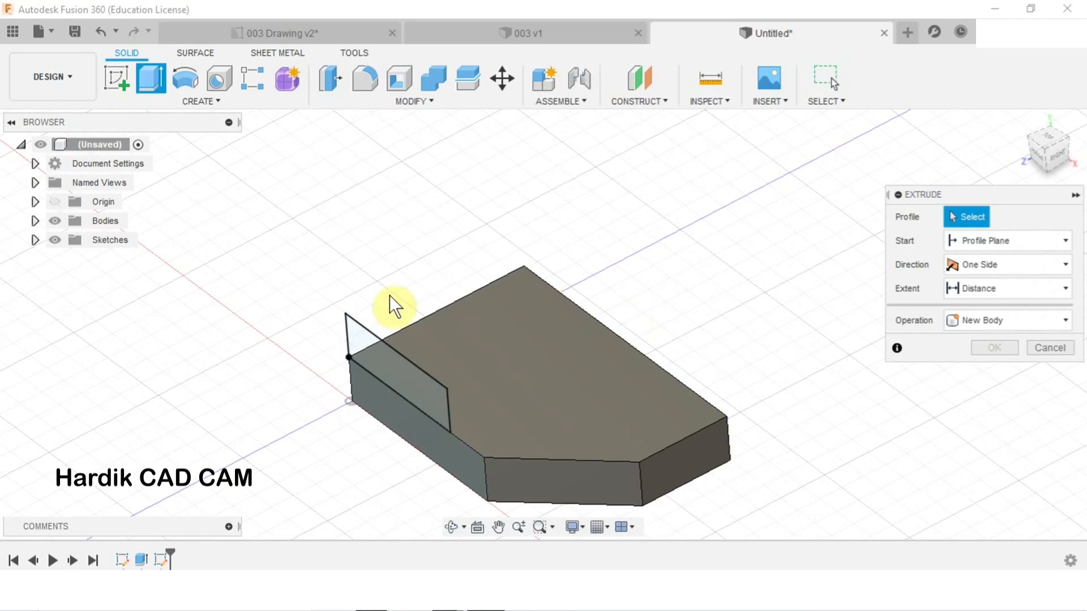
{"action": "left_click", "coordinate": [375, 355]}
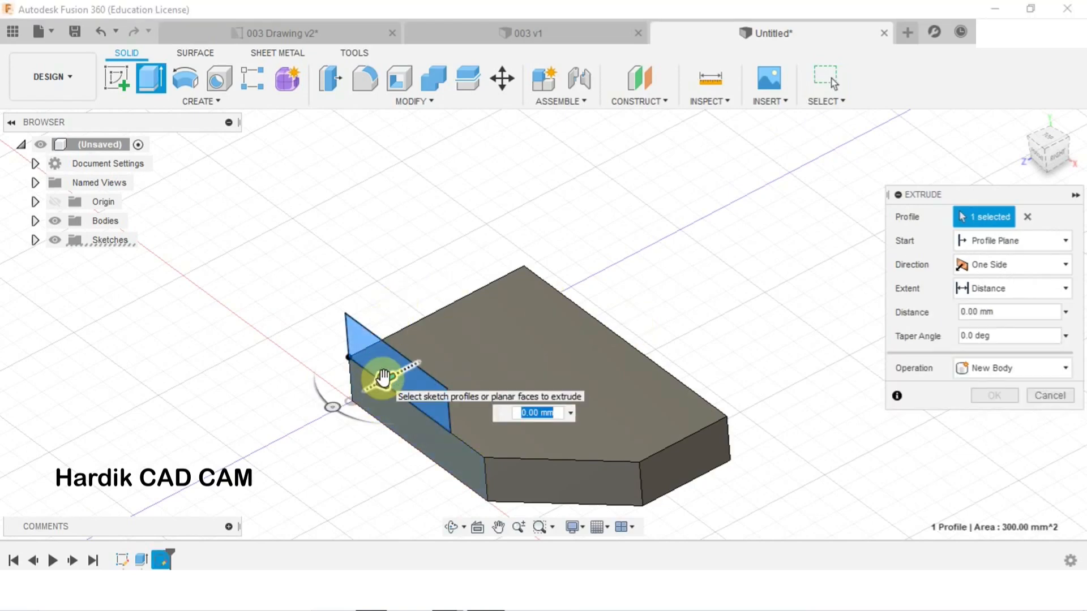
{"action": "left_click_drag", "start_coordinate": [380, 383], "coordinate": [422, 366]}
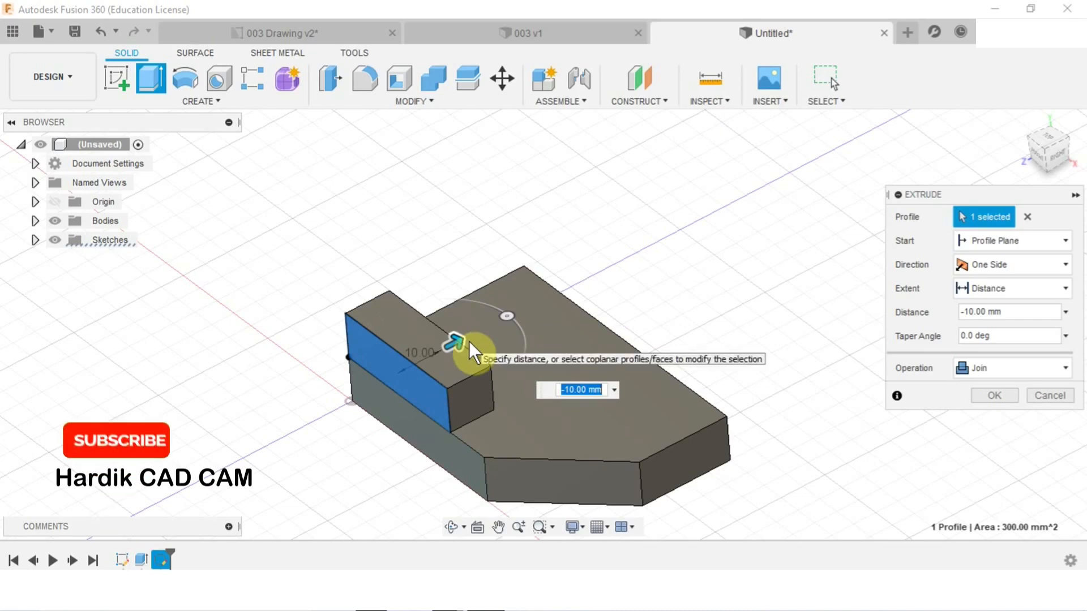
{"action": "type", "text": "-"}
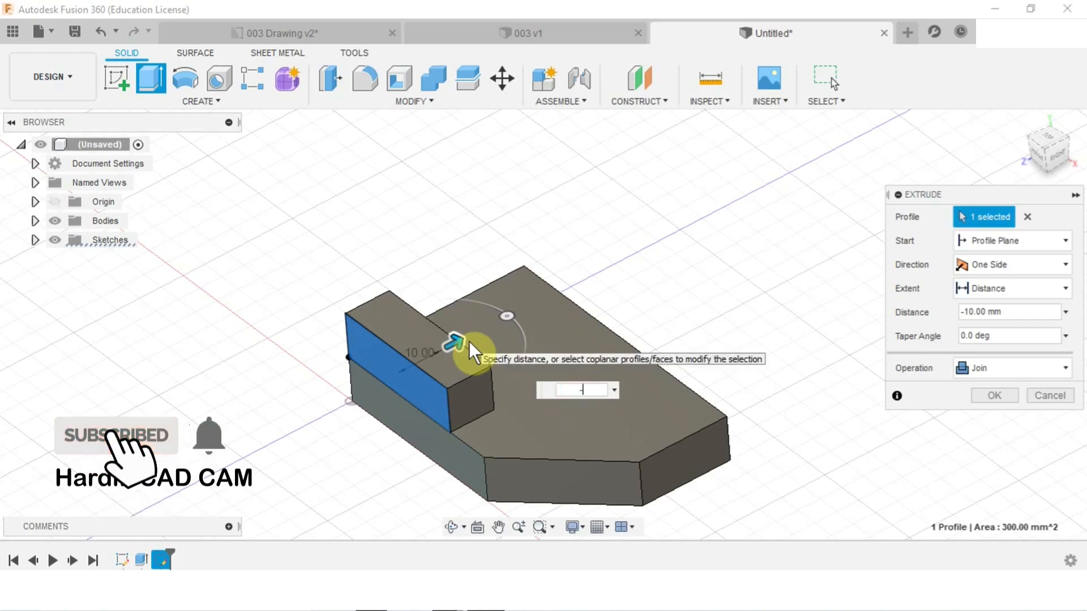
{"action": "type", "text": "10"}
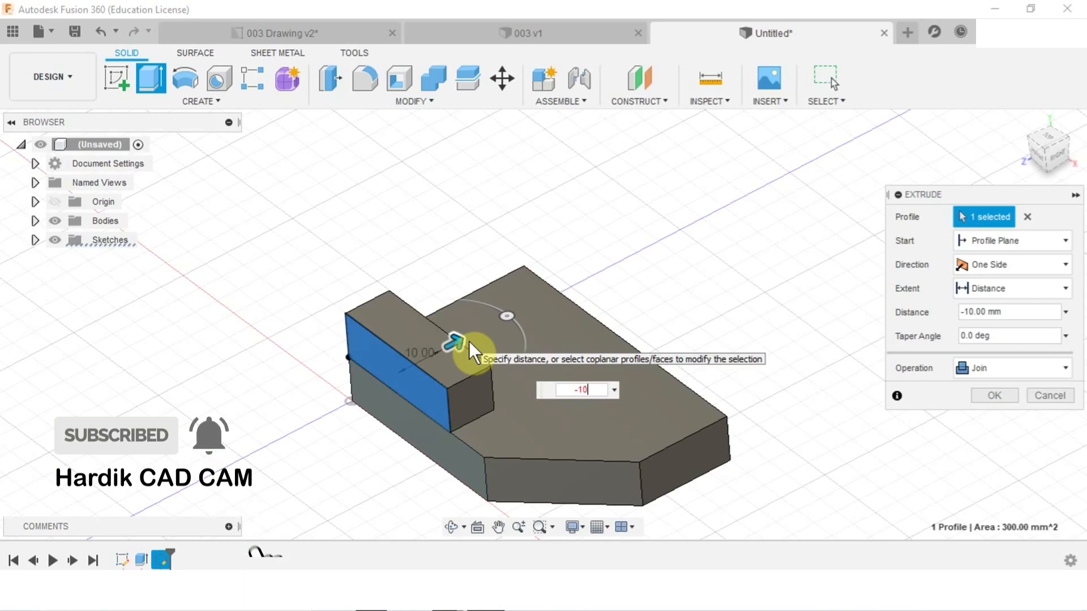
{"action": "key", "text": "Return"}
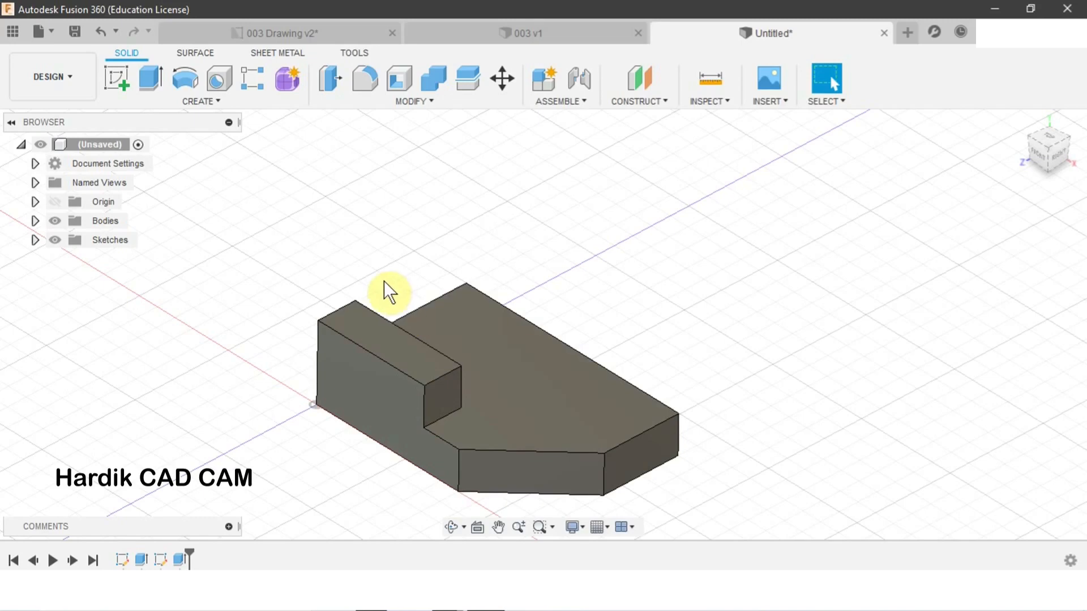
Check the upright rear wall on the reference model, and create a sketch on the new base's matching back face
{"action": "middle_click_drag", "start_coordinate": [377, 264], "coordinate": [447, 244], "text": "shift"}
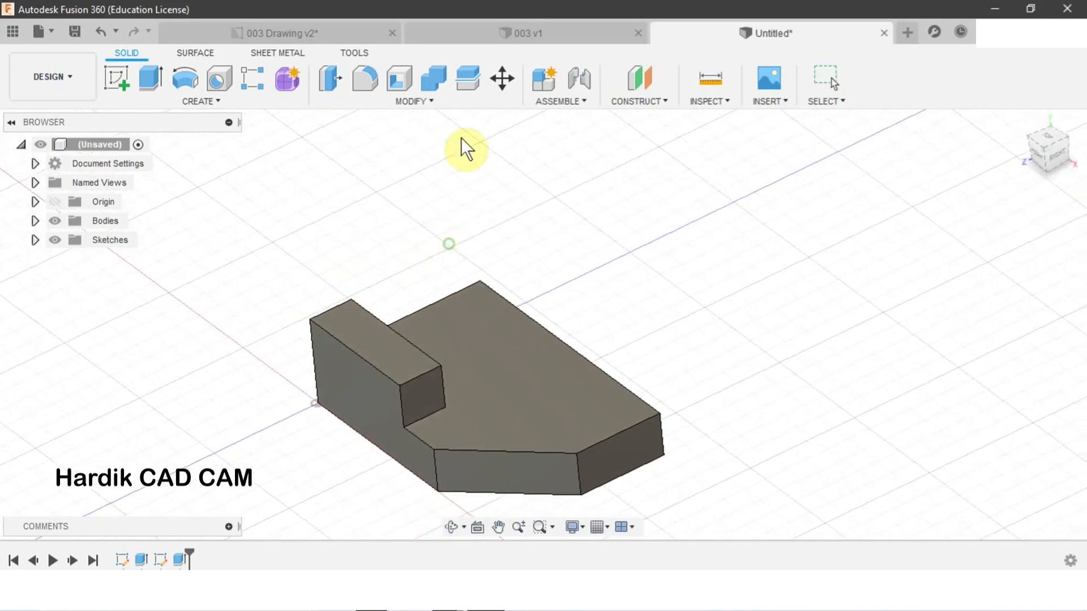
{"action": "left_click", "coordinate": [476, 35]}
{"action": "middle_click_drag", "start_coordinate": [614, 352], "coordinate": [579, 441]}
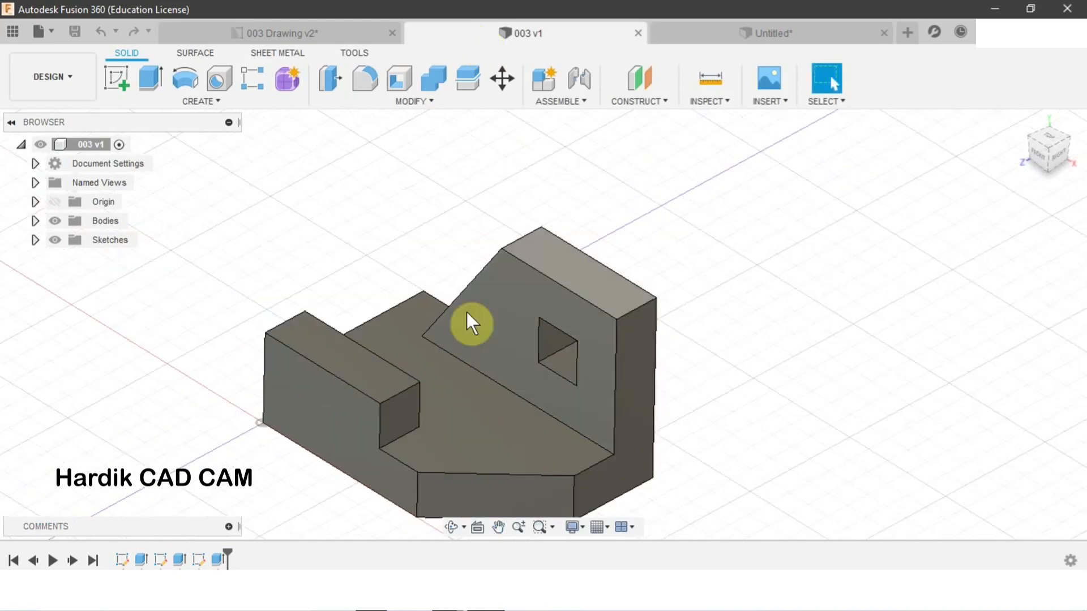
{"action": "left_click", "coordinate": [725, 34]}
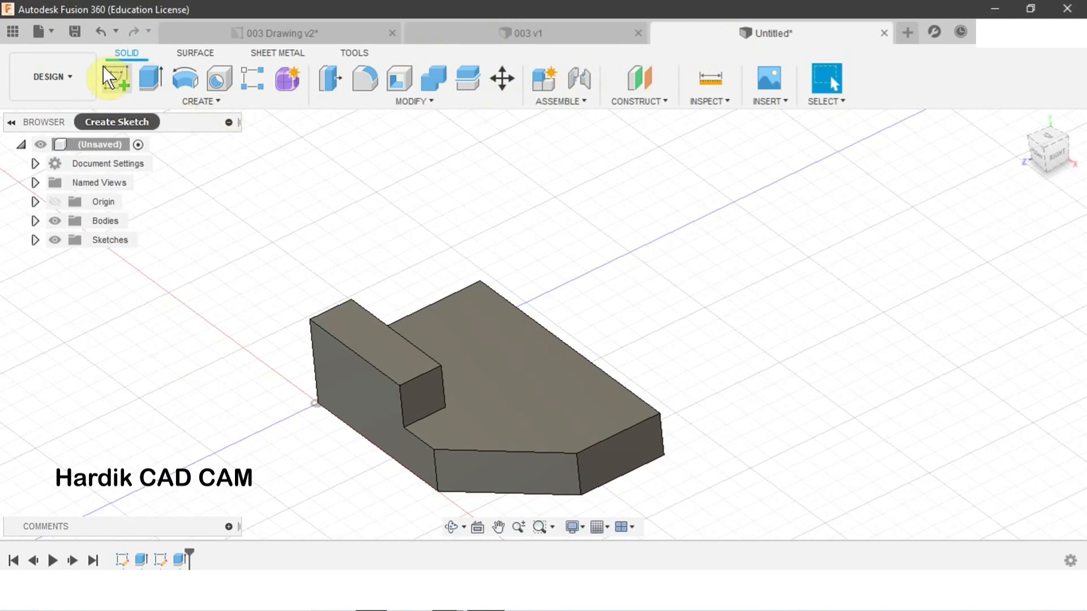
{"action": "left_click", "coordinate": [113, 79]}
{"action": "mouse_move", "coordinate": [542, 280]}
{"action": "middle_mouse_down"}
{"action": "mouse_move", "coordinate": [583, 294]}
{"action": "mouse_move", "coordinate": [538, 346]}
{"action": "middle_mouse_up"}
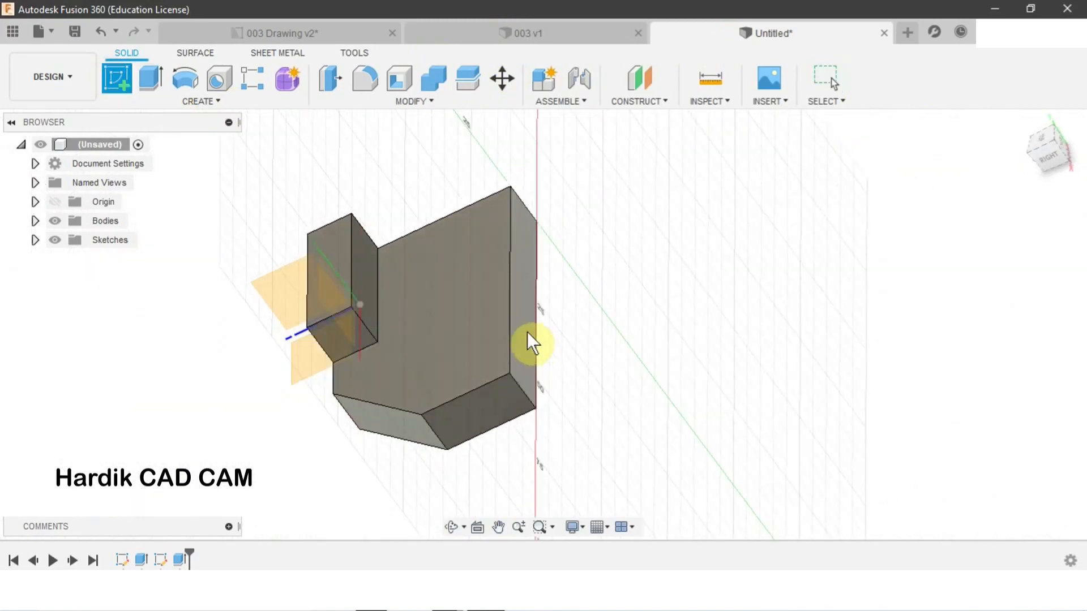
{"action": "left_click", "coordinate": [530, 341]}
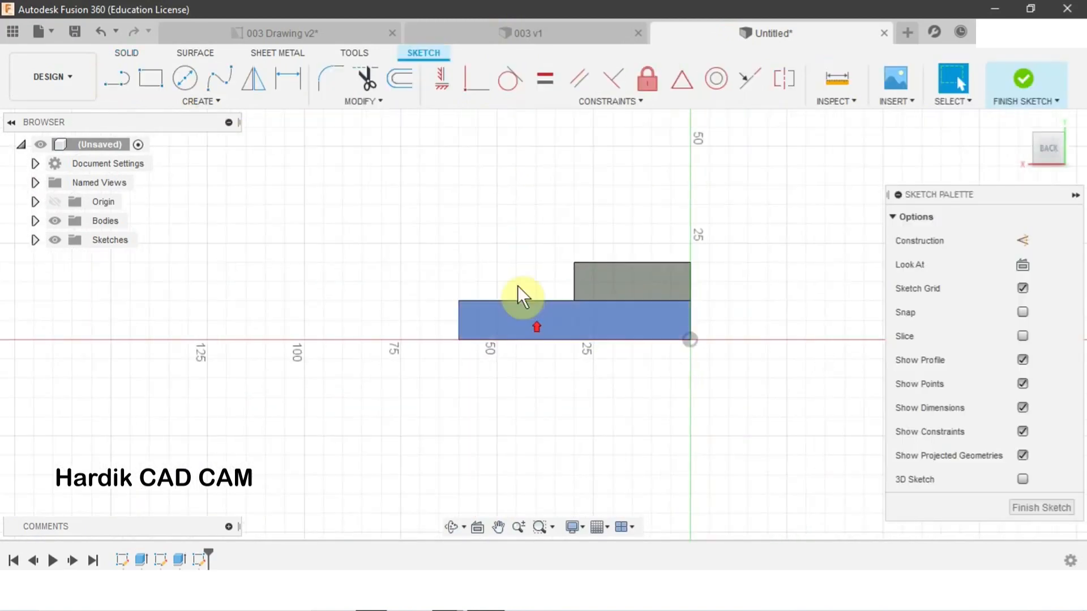
{"action": "middle_click_drag", "start_coordinate": [529, 339], "coordinate": [495, 304]}
{"action": "scroll", "coordinate": [485, 325], "scroll_direction": "up", "scroll_amount": 3}
{"action": "middle_click_drag", "start_coordinate": [453, 241], "coordinate": [436, 257]}
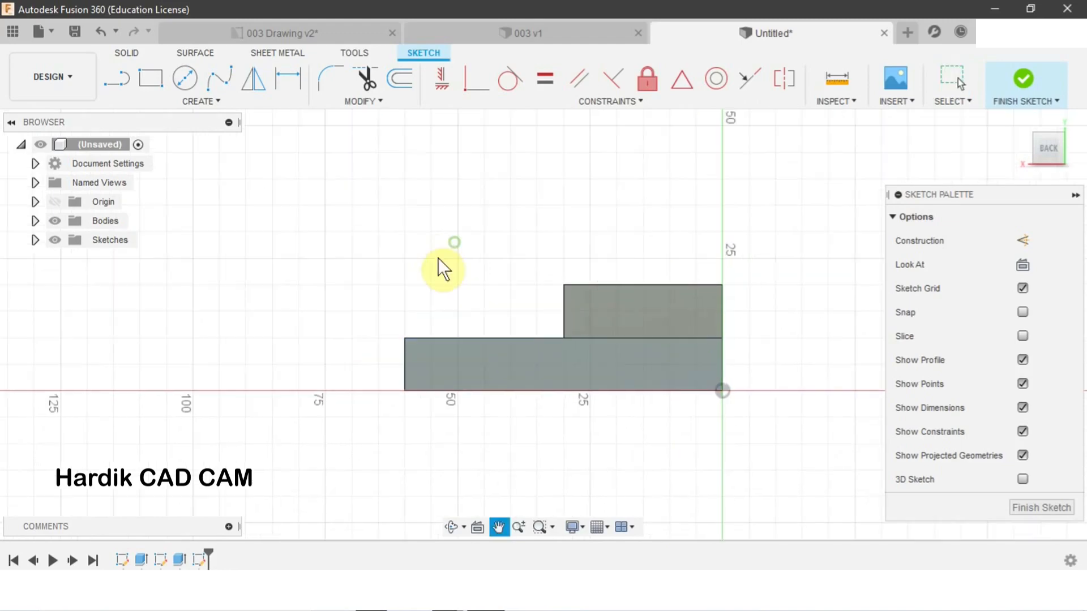
Check the rear wall's dimensions in the drawing, and sketch a 30 mm vertical line up from the back face's upper corner opposite the origin
{"action": "left_click", "coordinate": [274, 36]}
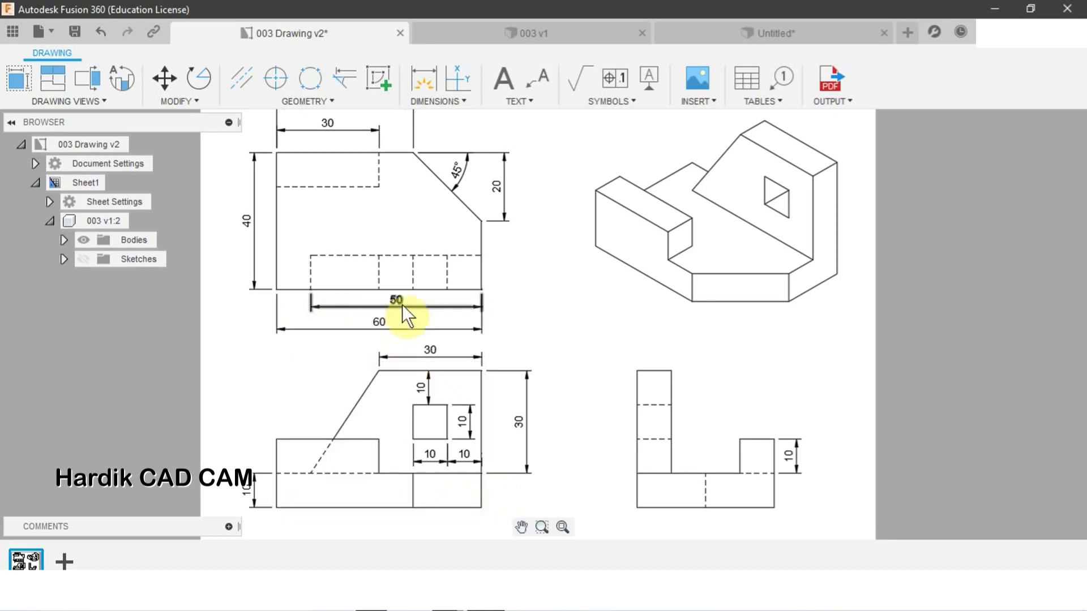
{"action": "left_click", "coordinate": [807, 35]}
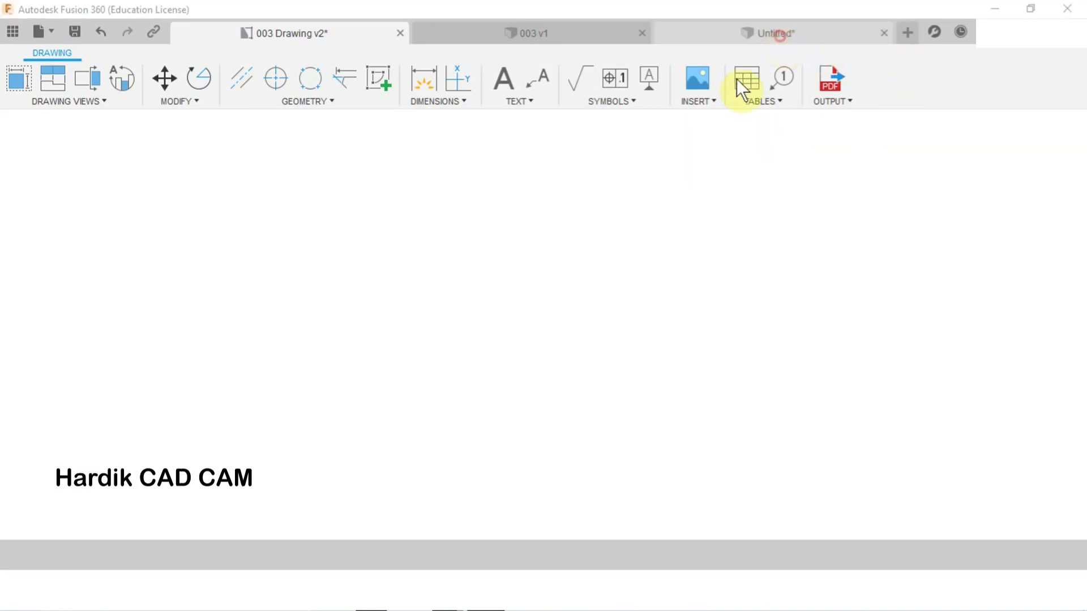
{"action": "mouse_move", "coordinate": [468, 282]}
{"action": "middle_mouse_down", "text": "shift"}
{"action": "mouse_move", "coordinate": [498, 296]}
{"action": "mouse_move", "coordinate": [454, 284]}
{"action": "middle_mouse_up", "text": "shift"}
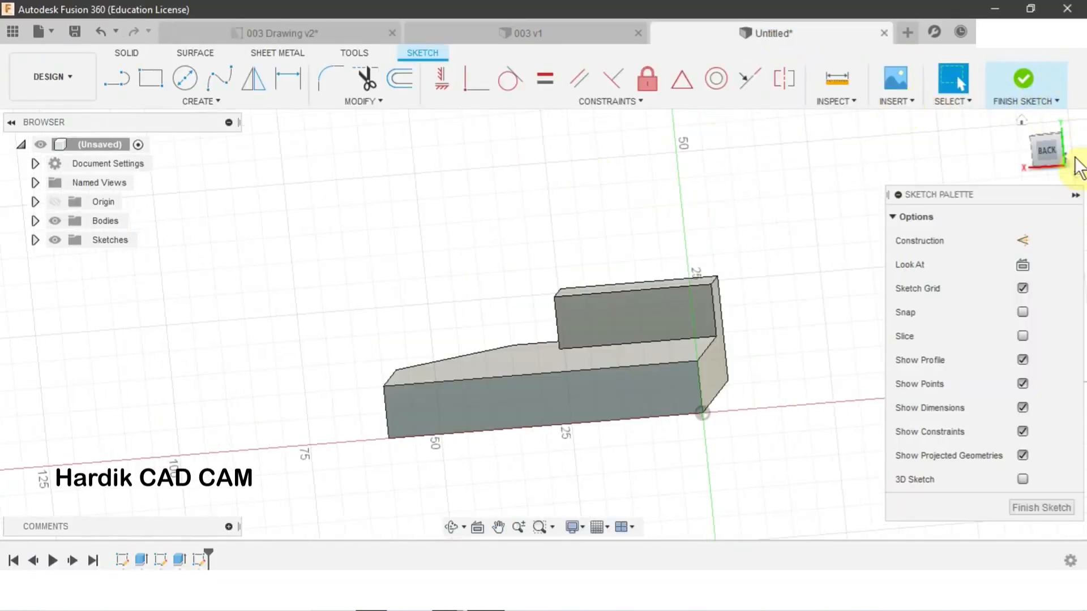
{"action": "left_click", "coordinate": [1052, 153]}
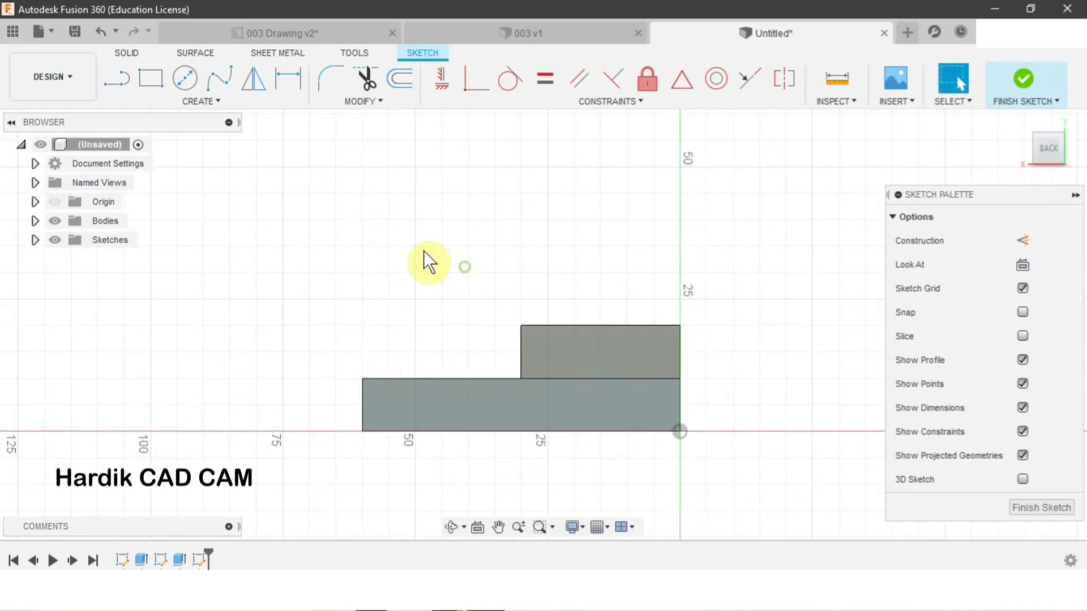
{"action": "key", "text": "l"}
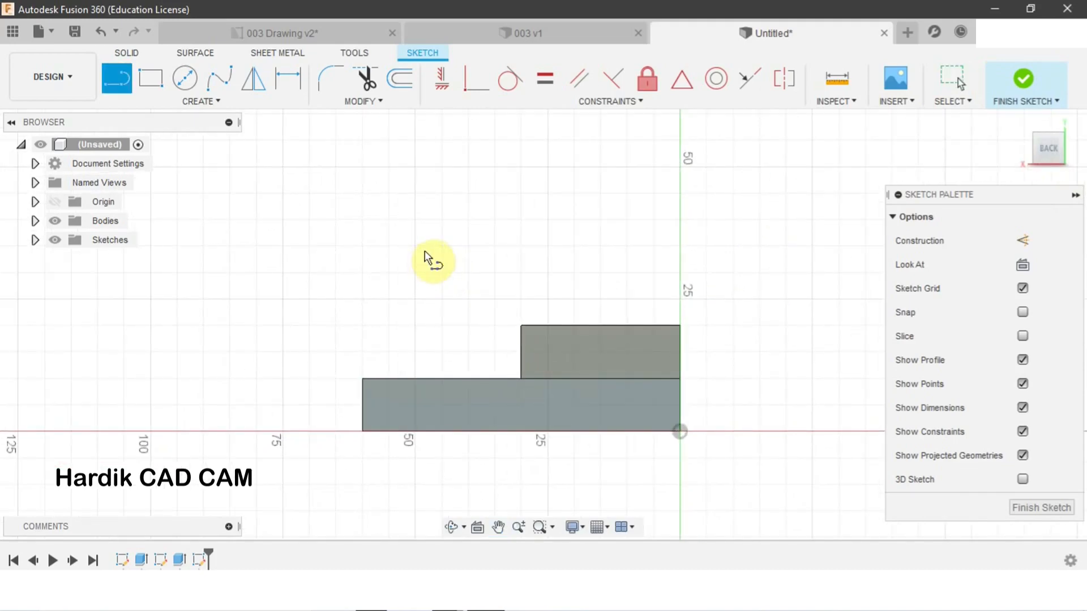
{"action": "left_click", "coordinate": [361, 380]}
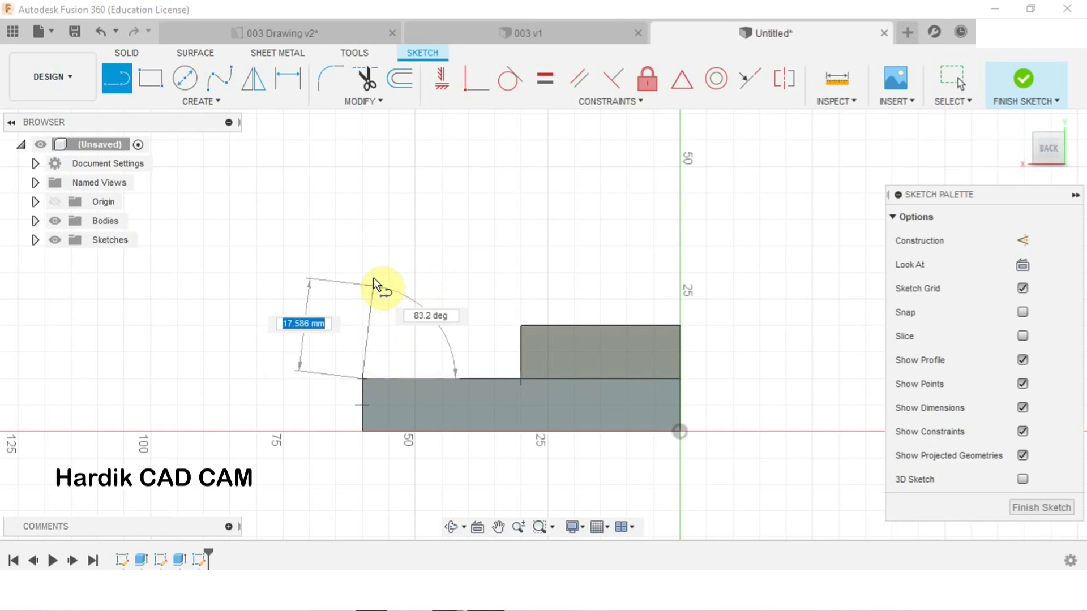
{"action": "type", "text": "30"}
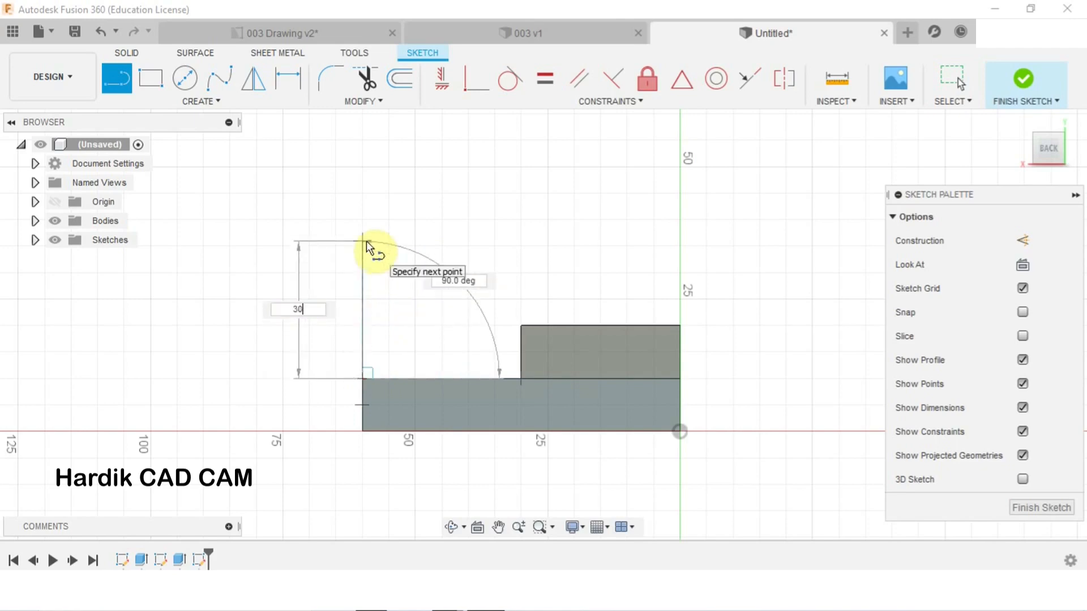
{"action": "key", "text": "Return"}
{"action": "key", "text": "Escape"}
Add a 30 mm horizontal line from the vertical line's top end and a 50 mm line along the base's upper edge from its lower end
{"action": "key", "text": "l"}
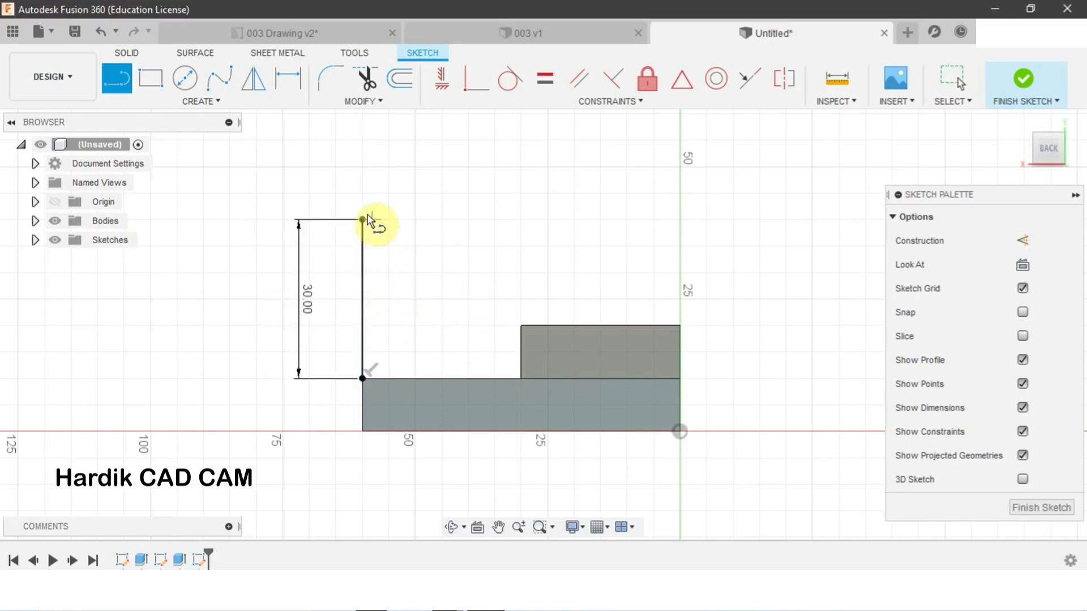
{"action": "left_click", "coordinate": [362, 219]}
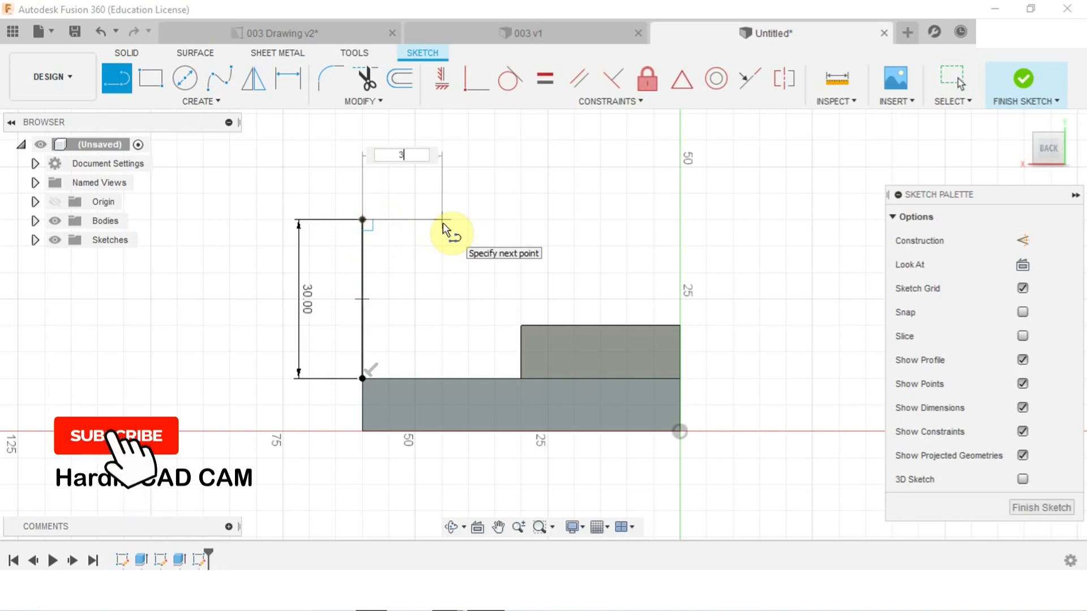
{"action": "type", "text": "30"}
{"action": "key", "text": "Tab"}
{"action": "key", "text": "Return"}
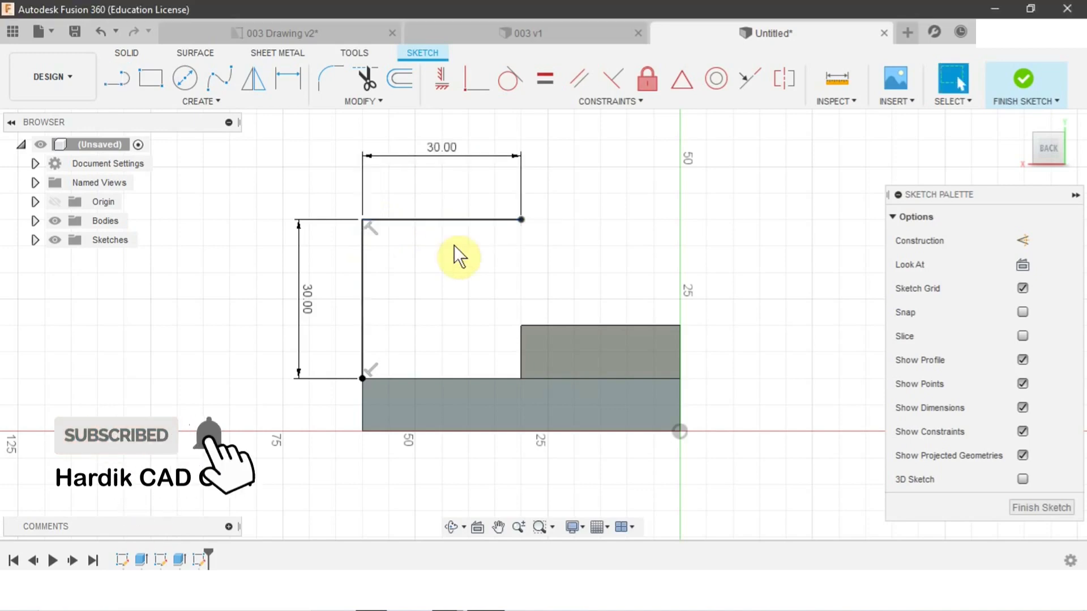
{"action": "key", "text": "l"}
{"action": "left_click", "coordinate": [363, 378]}
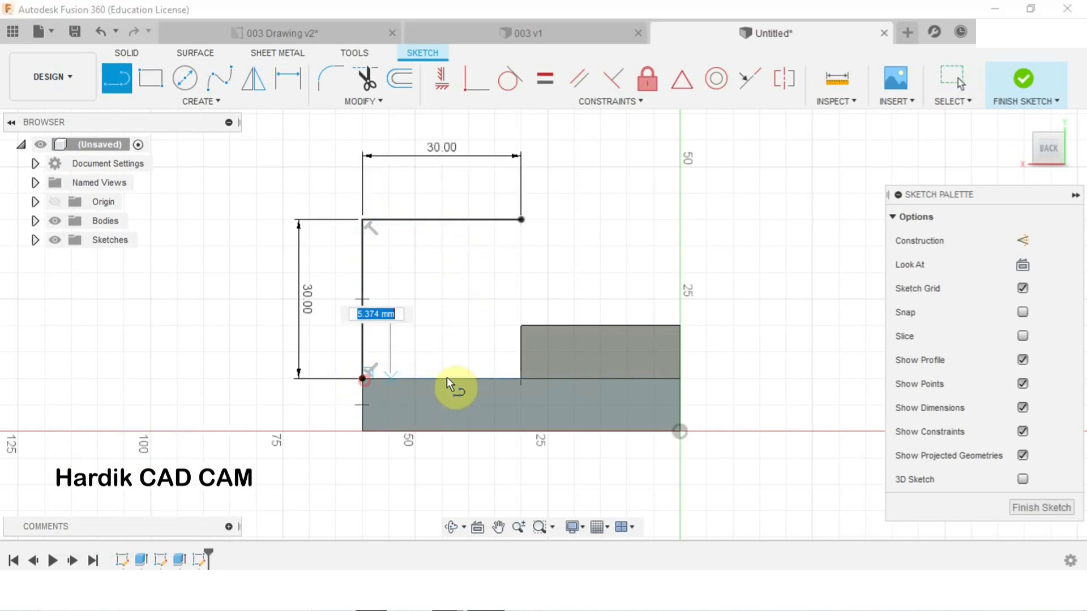
{"action": "type", "text": "50"}
{"action": "key", "text": "Tab"}
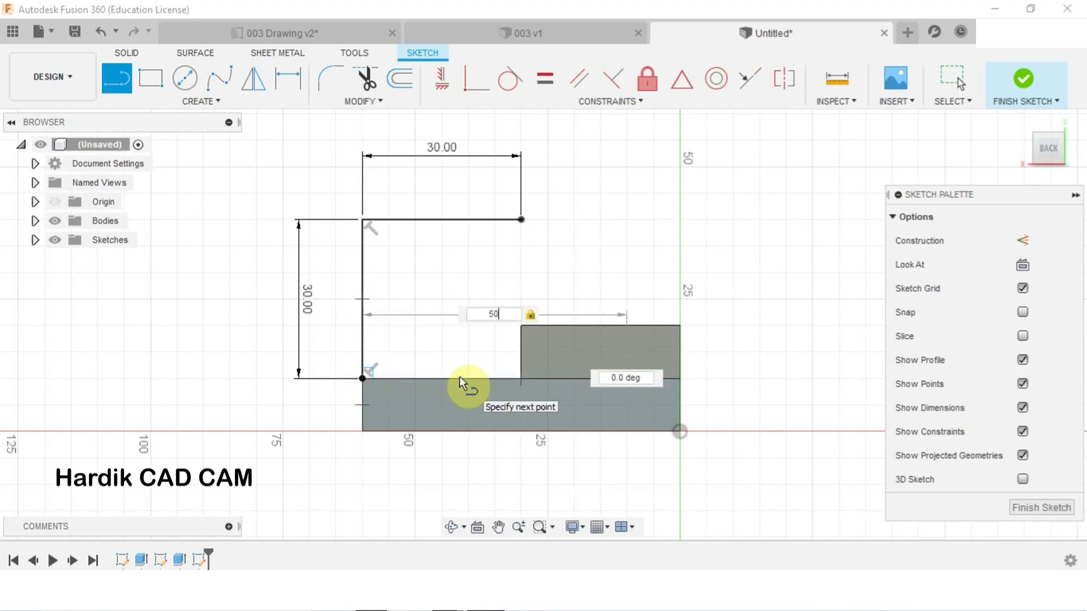
{"action": "key", "text": "Return"}
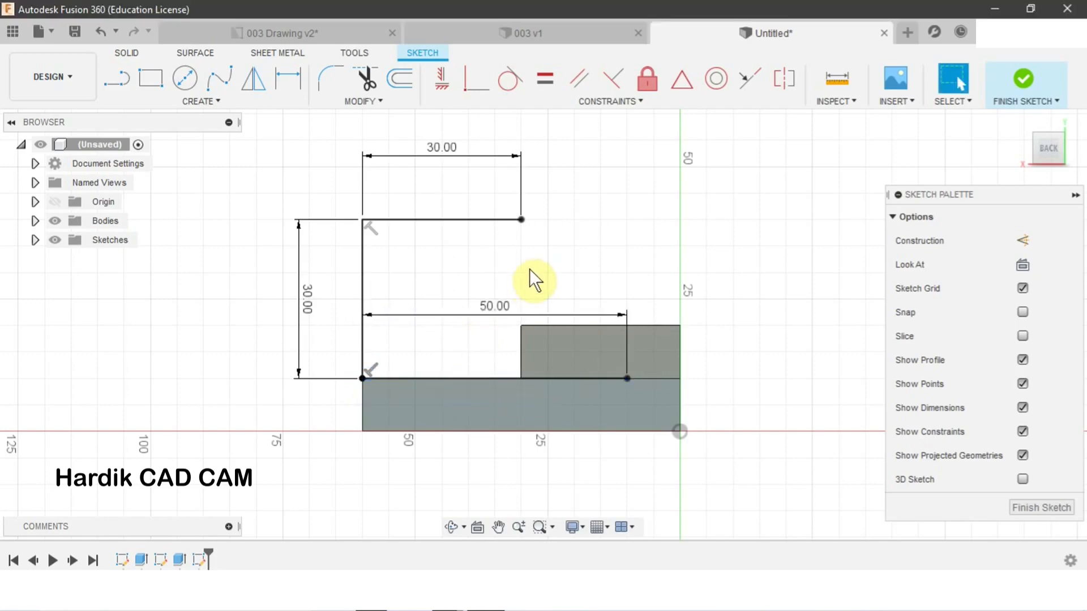
Close the wall profile with a sloped line joining the free ends of the 30 mm and 50 mm horizontal lines
{"action": "key", "text": "l"}
{"action": "left_click", "coordinate": [521, 218]}
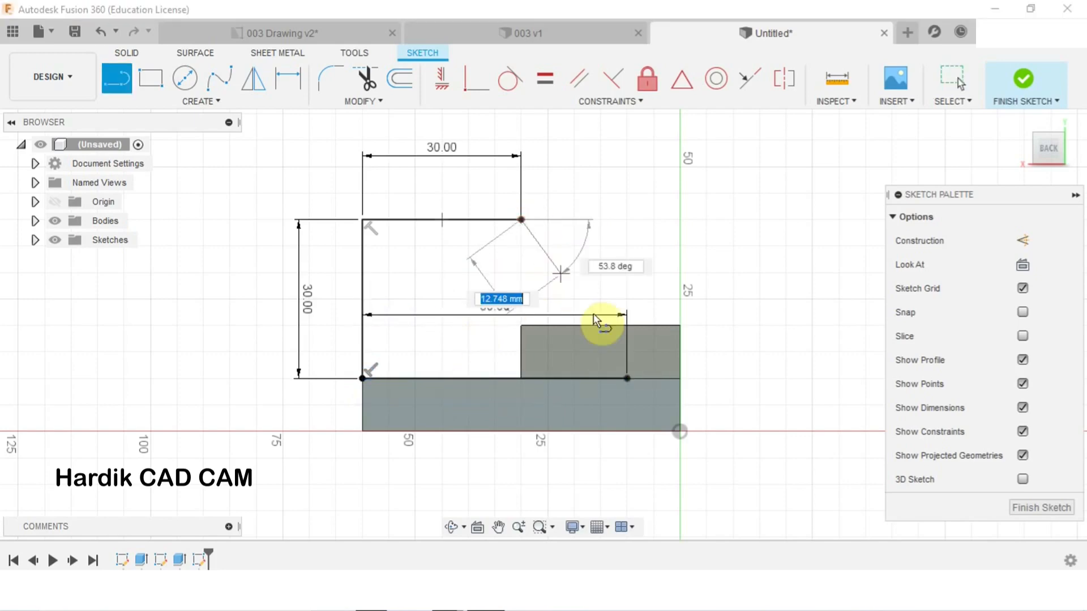
{"action": "left_click", "coordinate": [627, 378]}
{"action": "key", "text": "Escape"}
{"action": "scroll", "coordinate": [476, 277], "scroll_direction": "down", "scroll_amount": 1}
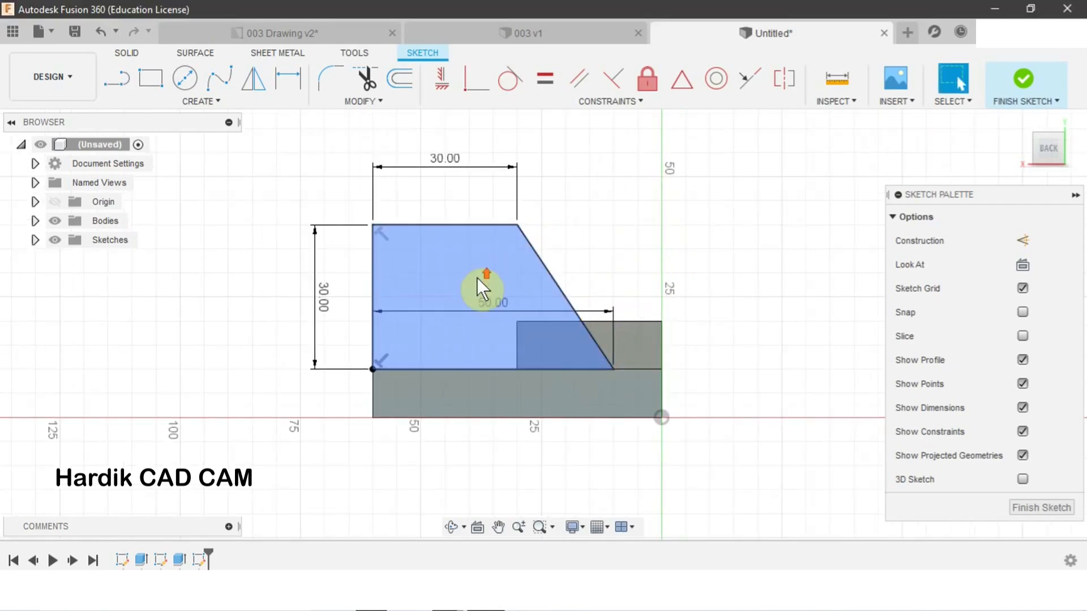
{"action": "scroll", "coordinate": [476, 278], "scroll_direction": "up", "scroll_amount": 2}
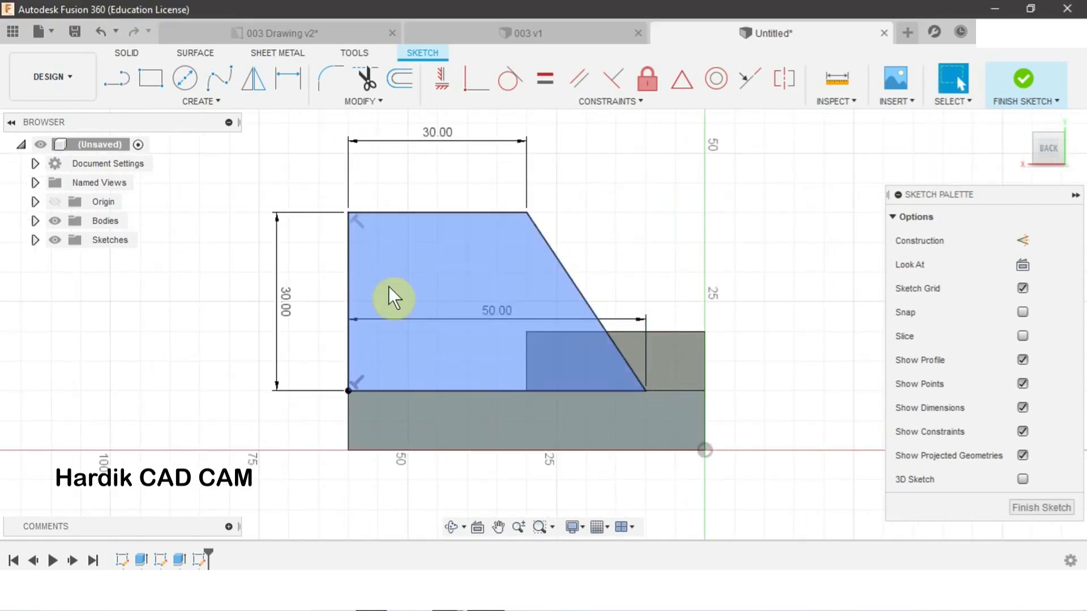
Check the square opening's size in the drawing, and move the 50 mm dimension below the wall profile's bottom line
{"action": "left_click", "coordinate": [310, 35]}
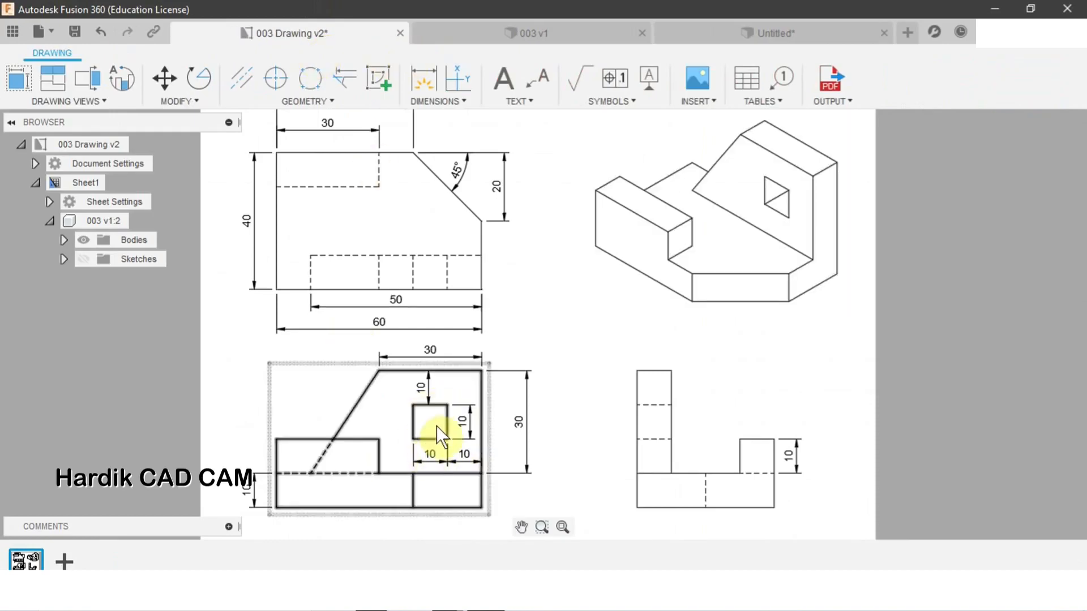
{"action": "left_click", "coordinate": [701, 33]}
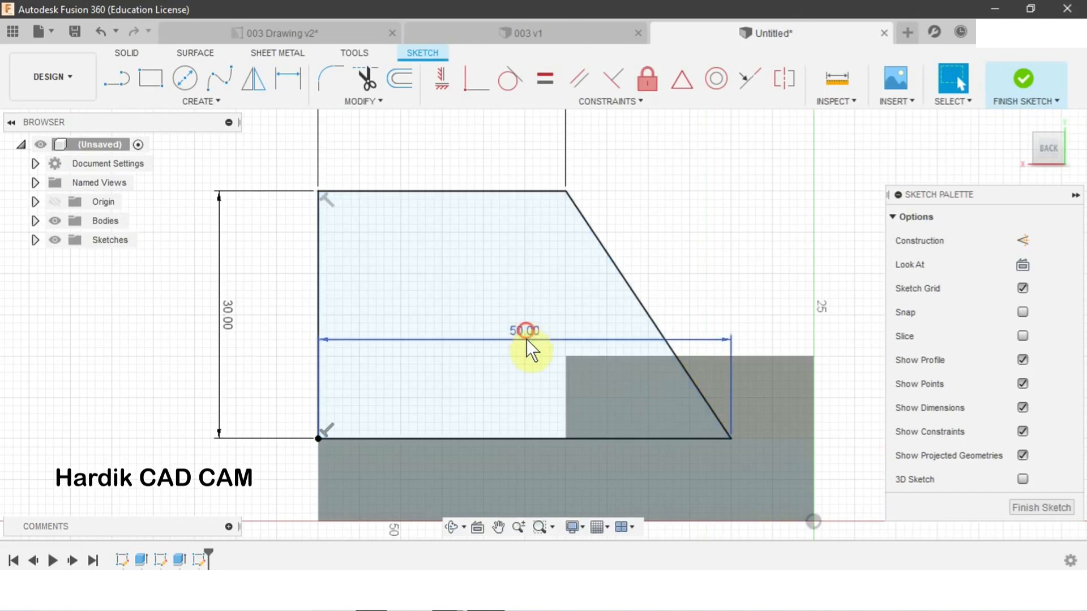
{"action": "left_click_drag", "start_coordinate": [525, 338], "coordinate": [500, 463]}
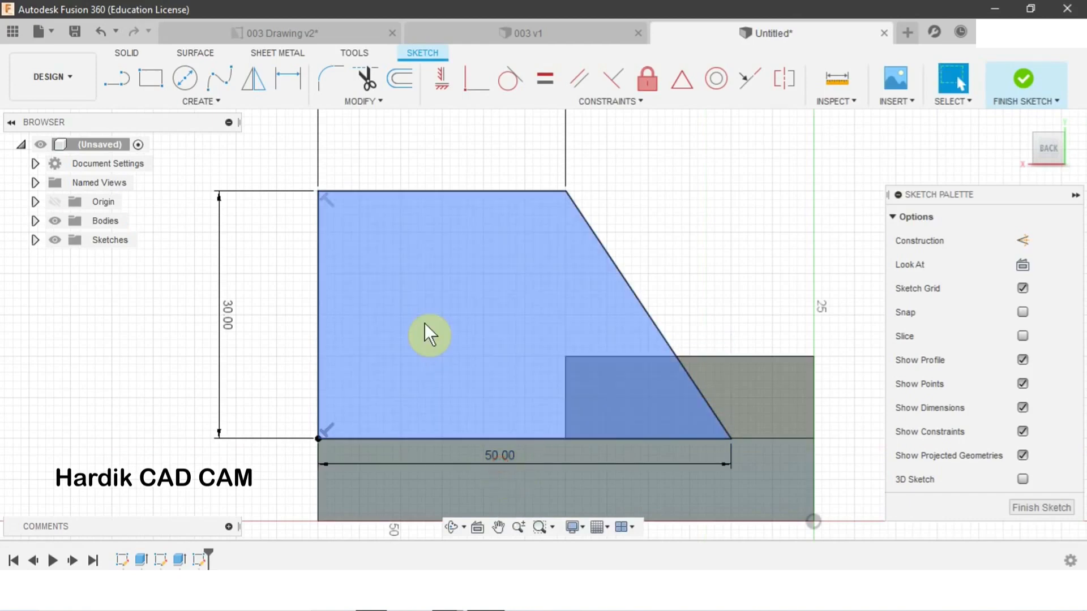
Sketch a 10 by 10 mm square inside the wall profile for the opening
{"action": "key", "text": "r"}
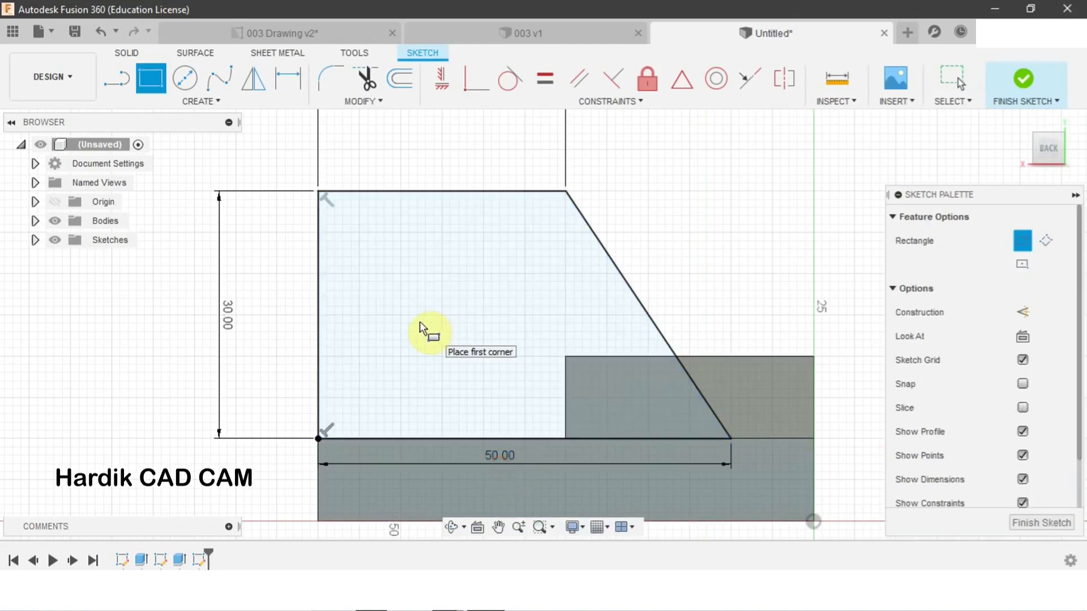
{"action": "left_click", "coordinate": [380, 322]}
{"action": "type", "text": "10"}
{"action": "key", "text": "Tab"}
{"action": "type", "text": "10"}
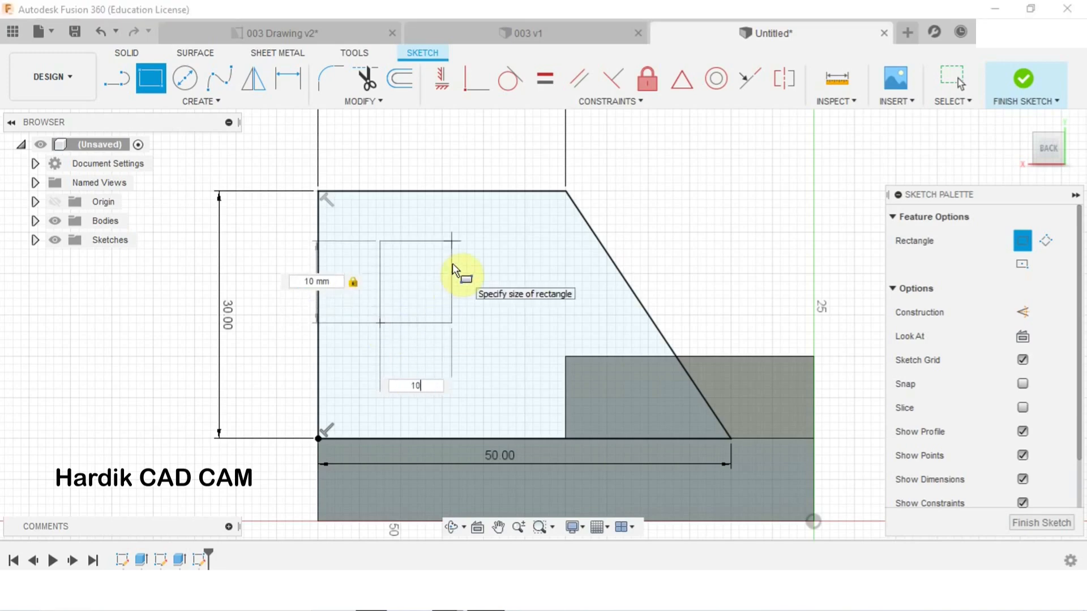
{"action": "key", "text": "Return"}
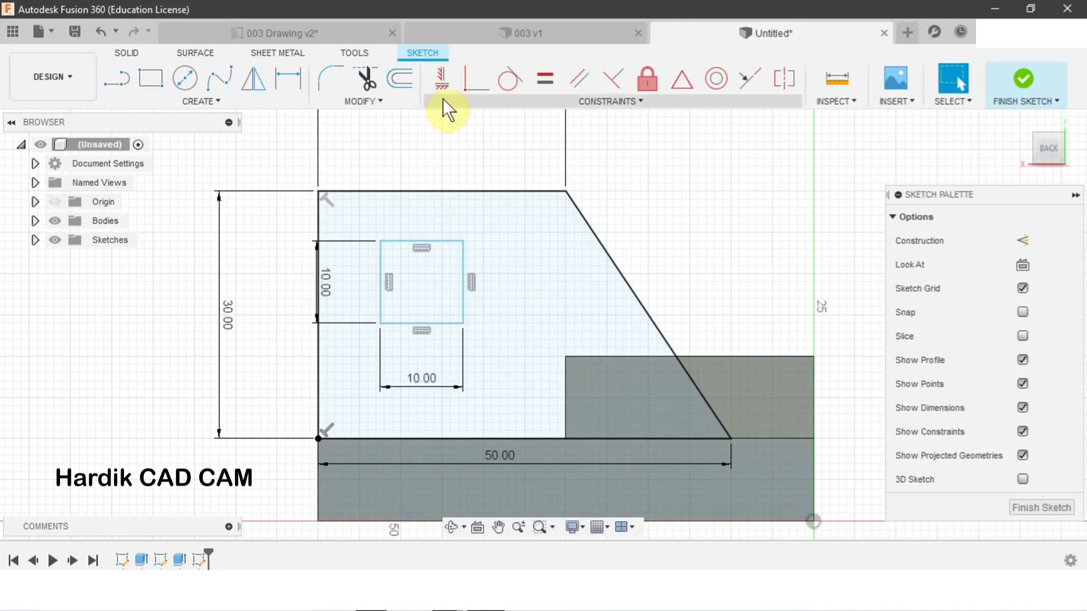
Check the square opening's position in the drawing and dimension its upper edge 10 mm below the wall profile's top line
{"action": "left_click", "coordinate": [290, 22]}
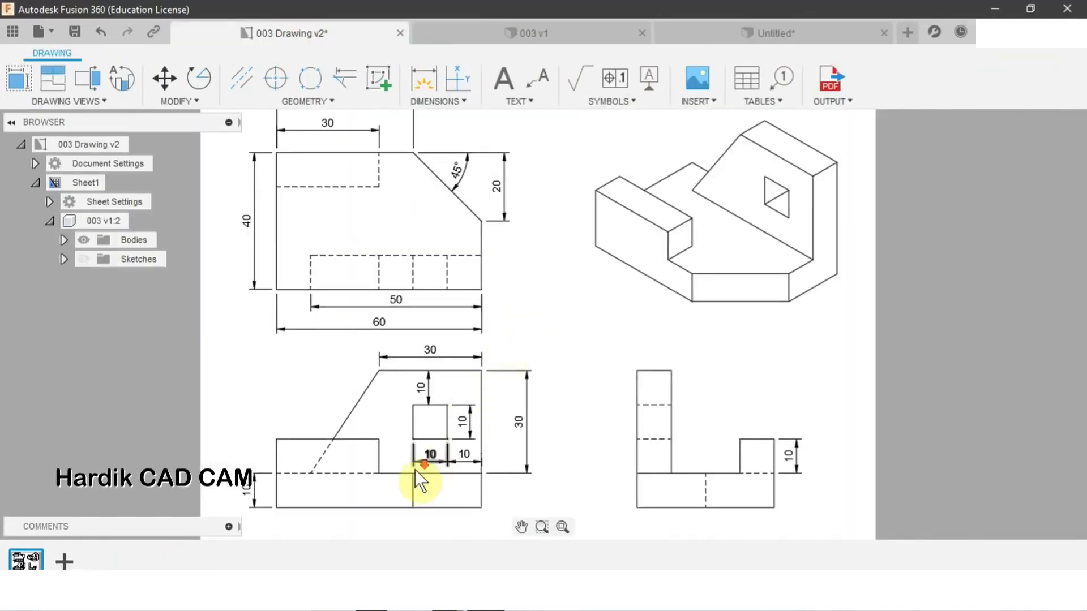
{"action": "scroll", "coordinate": [415, 469], "scroll_direction": "up", "scroll_amount": 5}
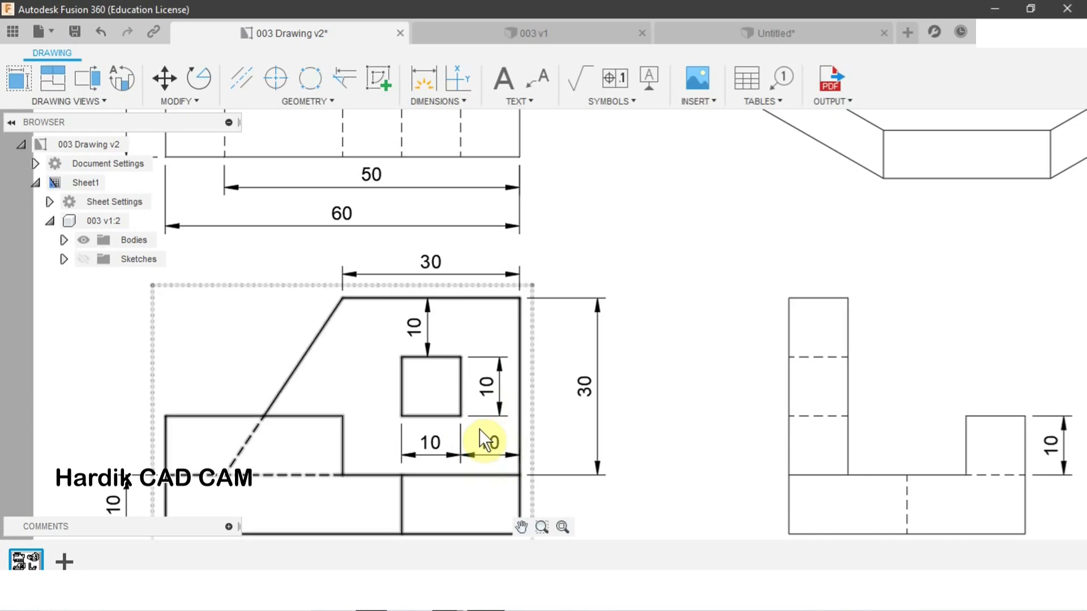
{"action": "left_click", "coordinate": [751, 31]}
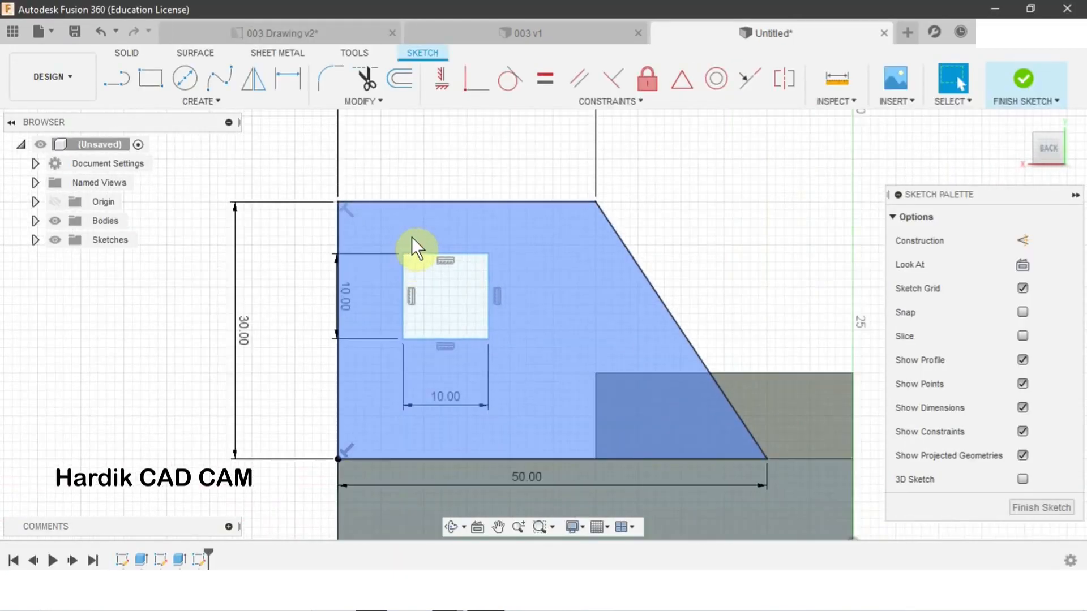
{"action": "key", "text": "d"}
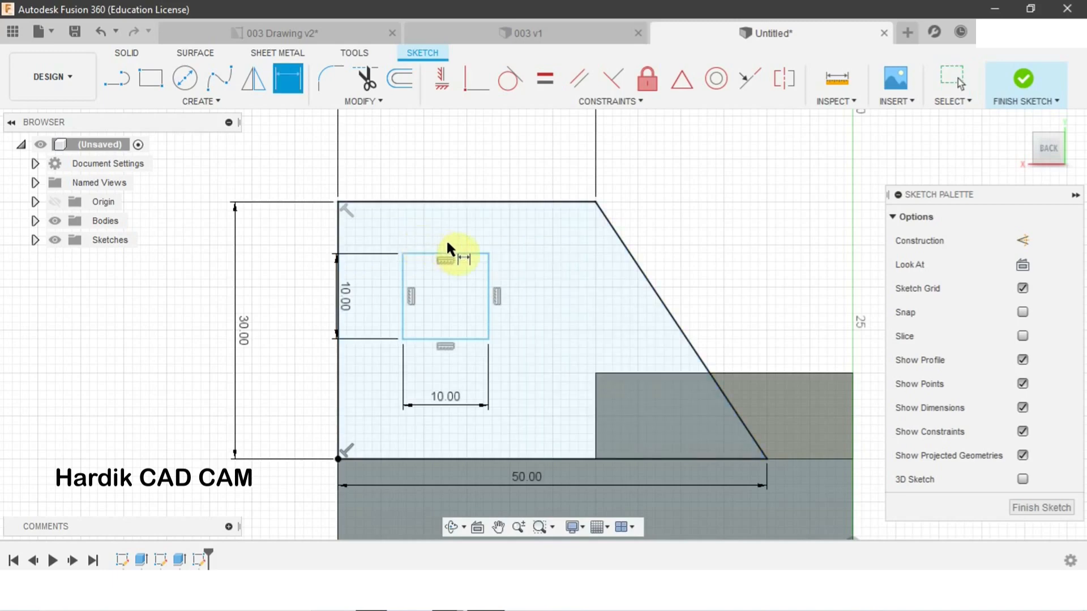
{"action": "left_click", "coordinate": [441, 202]}
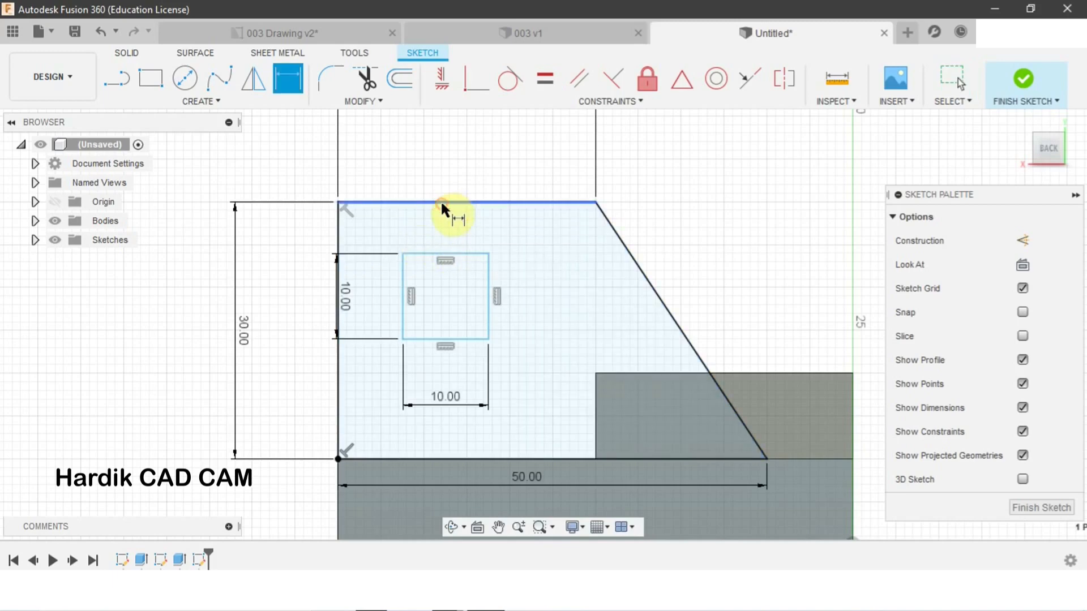
{"action": "left_click", "coordinate": [458, 255]}
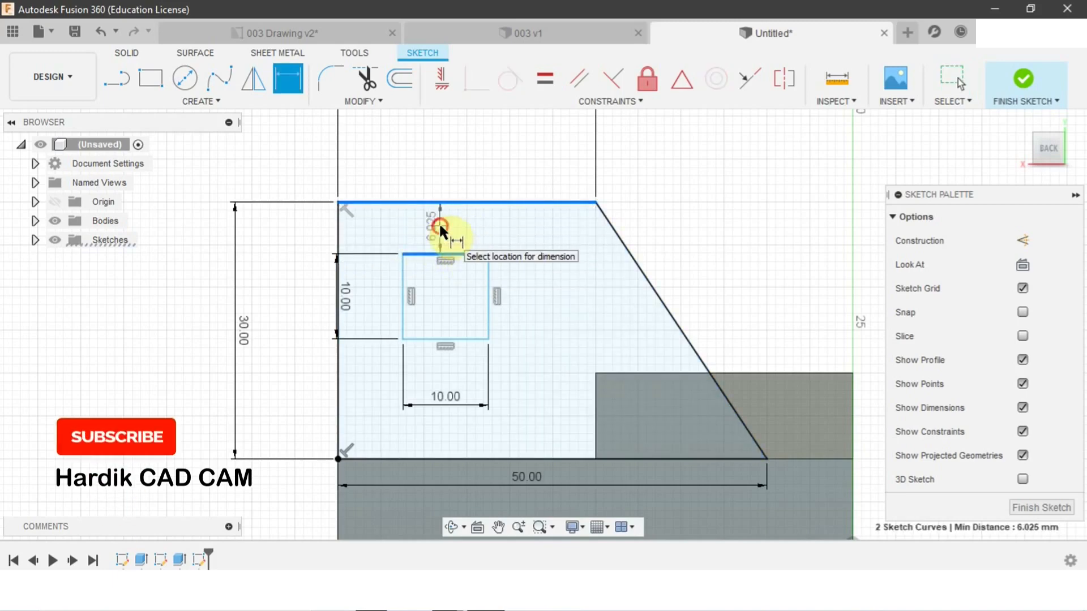
{"action": "left_click", "coordinate": [440, 225]}
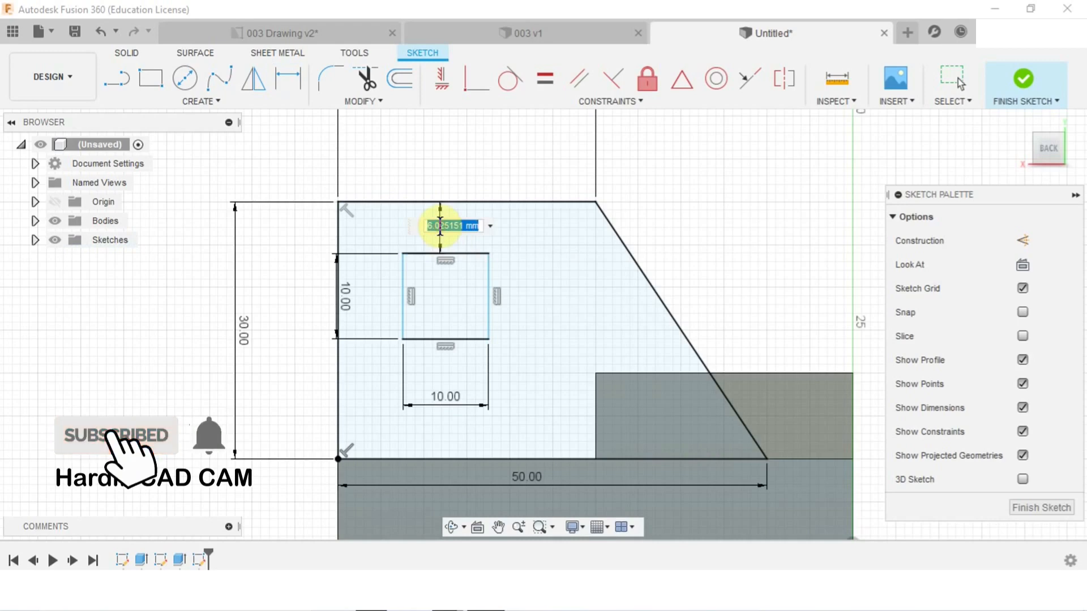
{"action": "type", "text": "10"}
{"action": "key", "text": "Return"}
{"action": "key", "text": "Escape"}
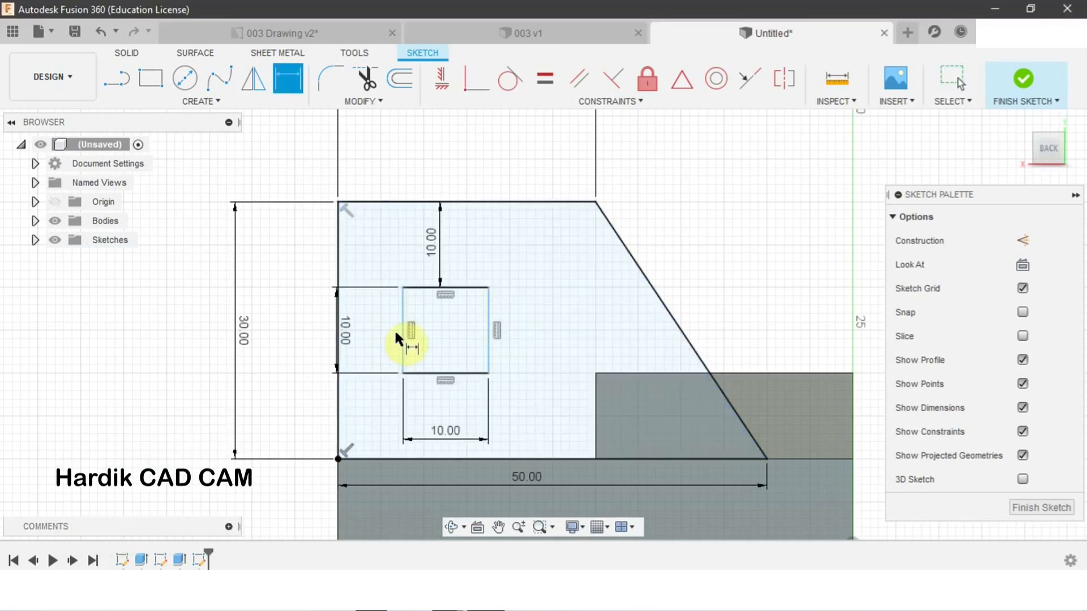
Dimension the square's nearest vertical side 10 mm from the wall profile's vertical line
{"action": "left_click", "coordinate": [403, 304]}
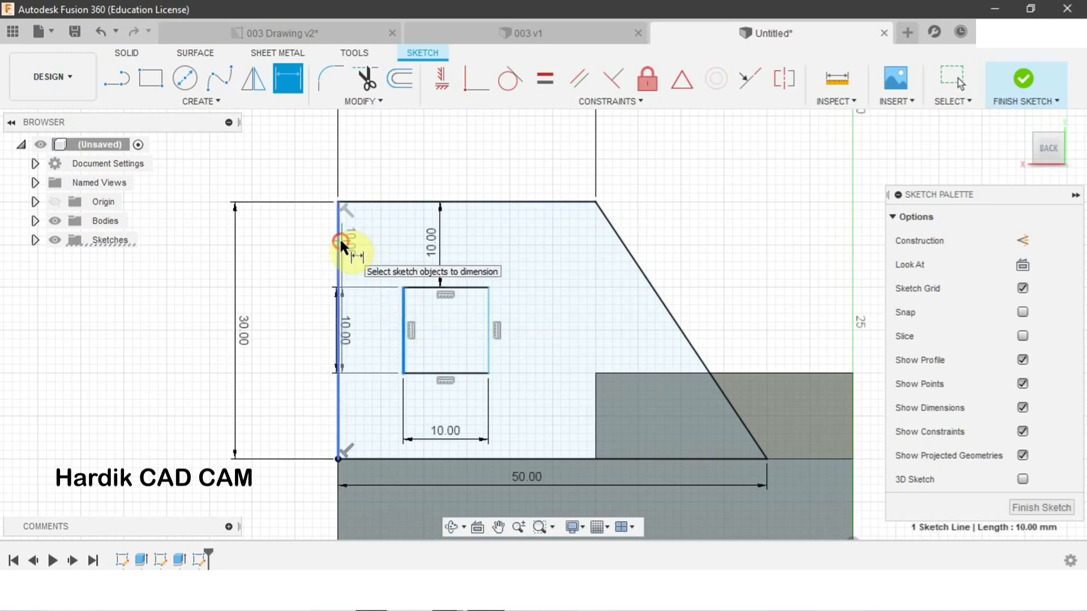
{"action": "left_click", "coordinate": [339, 238]}
{"action": "left_click", "coordinate": [367, 250]}
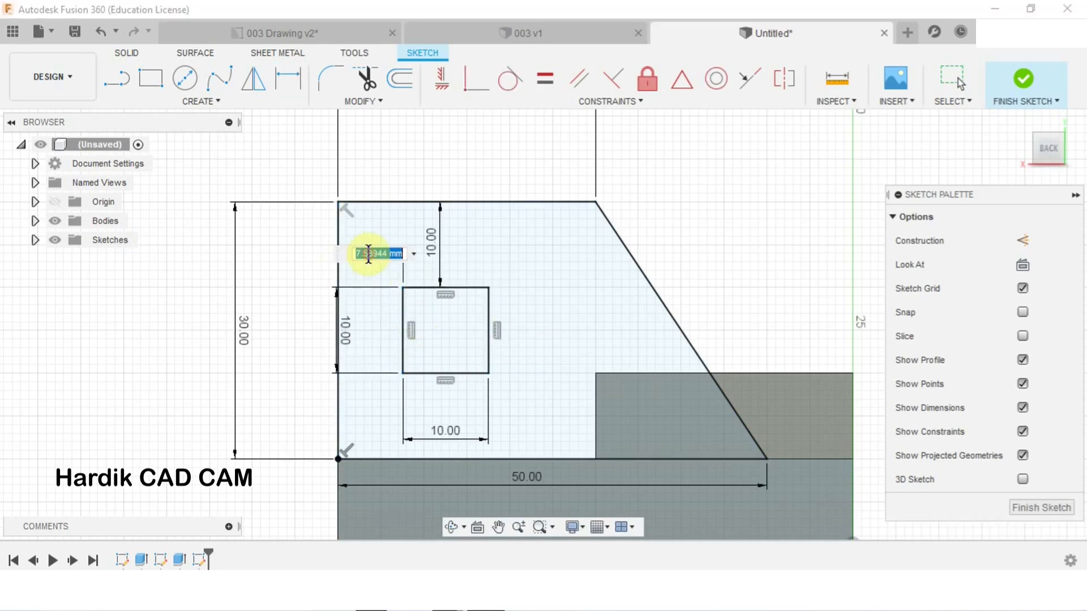
{"action": "key", "text": "Escape"}
{"action": "key", "text": "Return"}
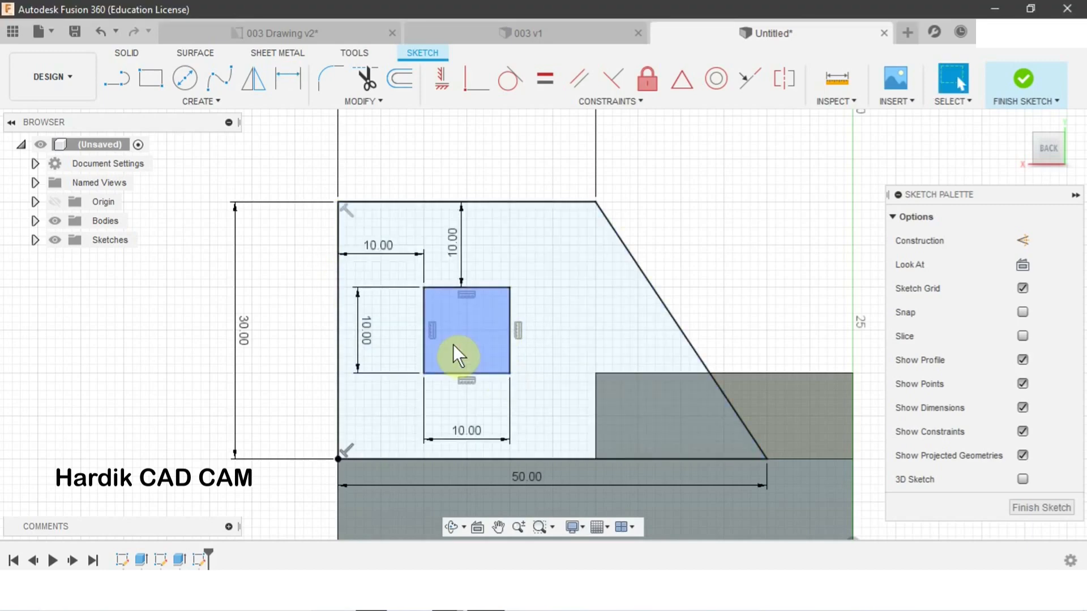
Finish the sketch and extrude the wall profile around the square opening by -10 mm, joined to the base
{"action": "mouse_move", "coordinate": [452, 331]}
{"action": "middle_mouse_down", "text": "shift"}
{"action": "mouse_move", "coordinate": [441, 300]}
{"action": "mouse_move", "coordinate": [515, 348]}
{"action": "mouse_move", "coordinate": [475, 359]}
{"action": "mouse_move", "coordinate": [483, 351]}
{"action": "middle_mouse_up", "text": "shift"}
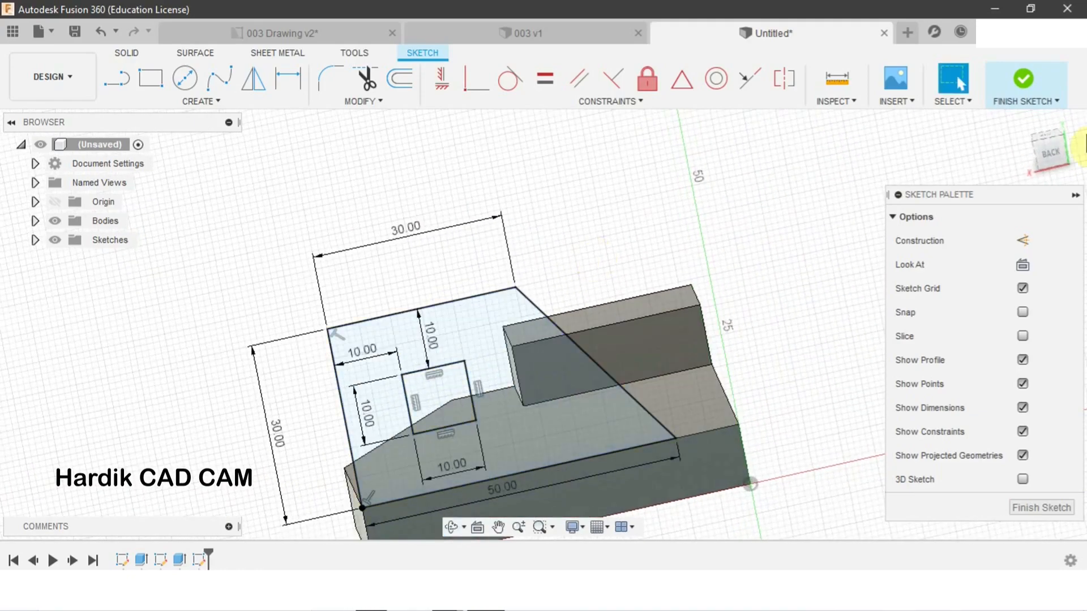
{"action": "left_click", "coordinate": [1021, 76]}
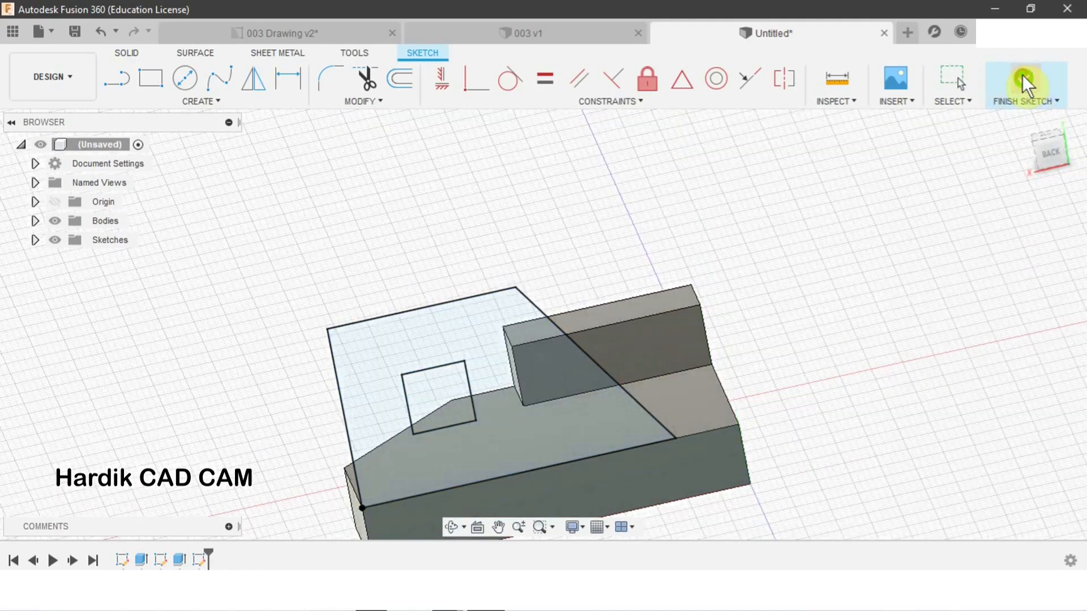
{"action": "mouse_move", "coordinate": [621, 292]}
{"action": "middle_mouse_down", "text": "shift"}
{"action": "mouse_move", "coordinate": [772, 322]}
{"action": "mouse_move", "coordinate": [766, 379]}
{"action": "mouse_move", "coordinate": [736, 314]}
{"action": "mouse_move", "coordinate": [707, 308]}
{"action": "mouse_move", "coordinate": [703, 284]}
{"action": "mouse_move", "coordinate": [696, 293]}
{"action": "mouse_move", "coordinate": [674, 283]}
{"action": "middle_mouse_up", "text": "shift"}
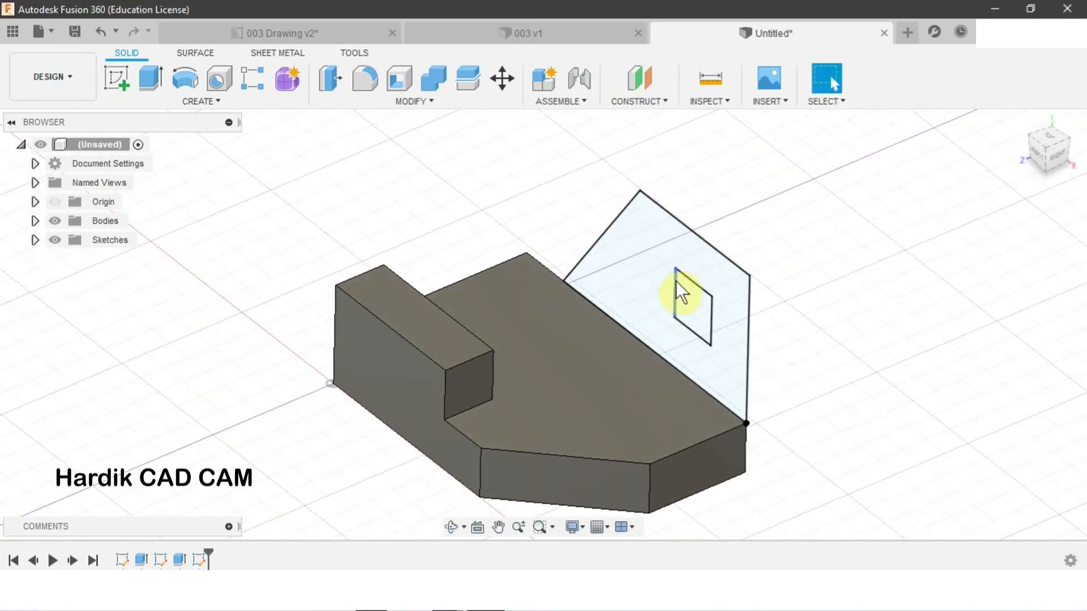
{"action": "key", "text": "e"}
{"action": "left_click", "coordinate": [664, 258]}
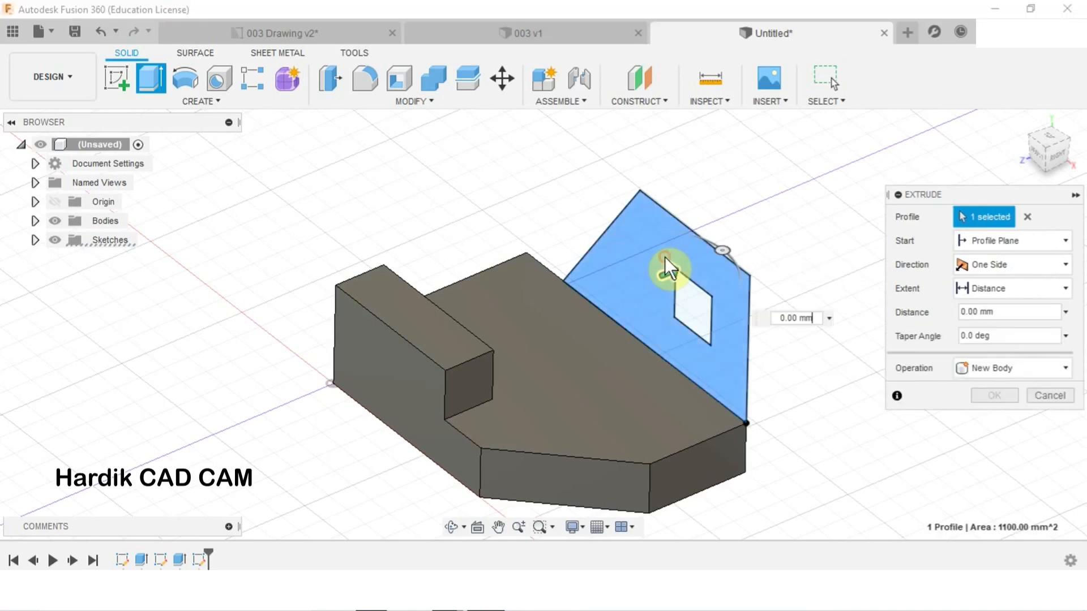
{"action": "left_click_drag", "start_coordinate": [677, 272], "coordinate": [622, 289]}
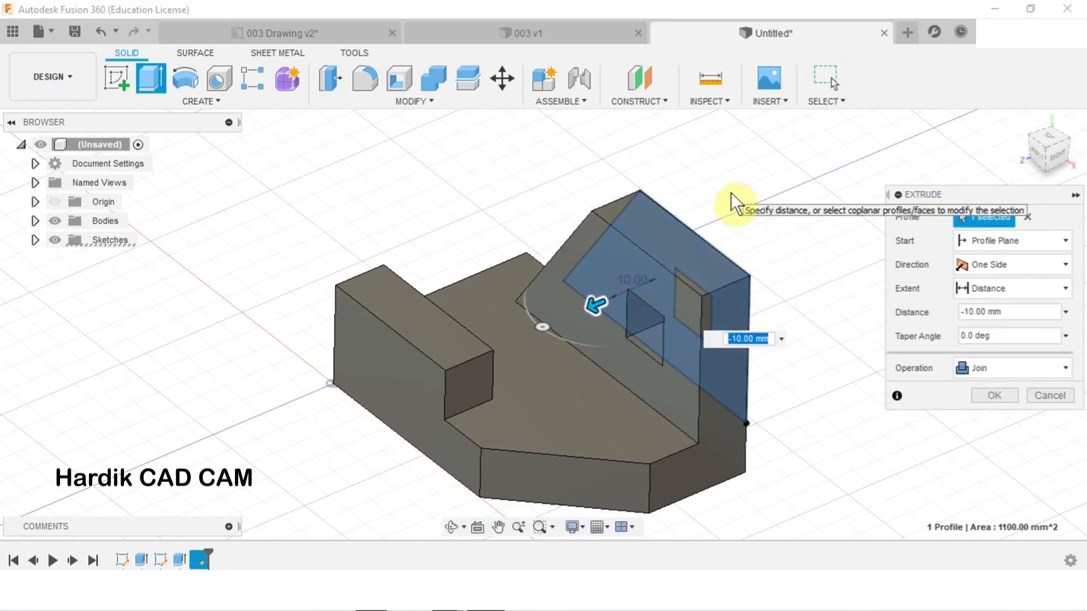
{"action": "type", "text": "-10"}
{"action": "key", "text": "Return"}
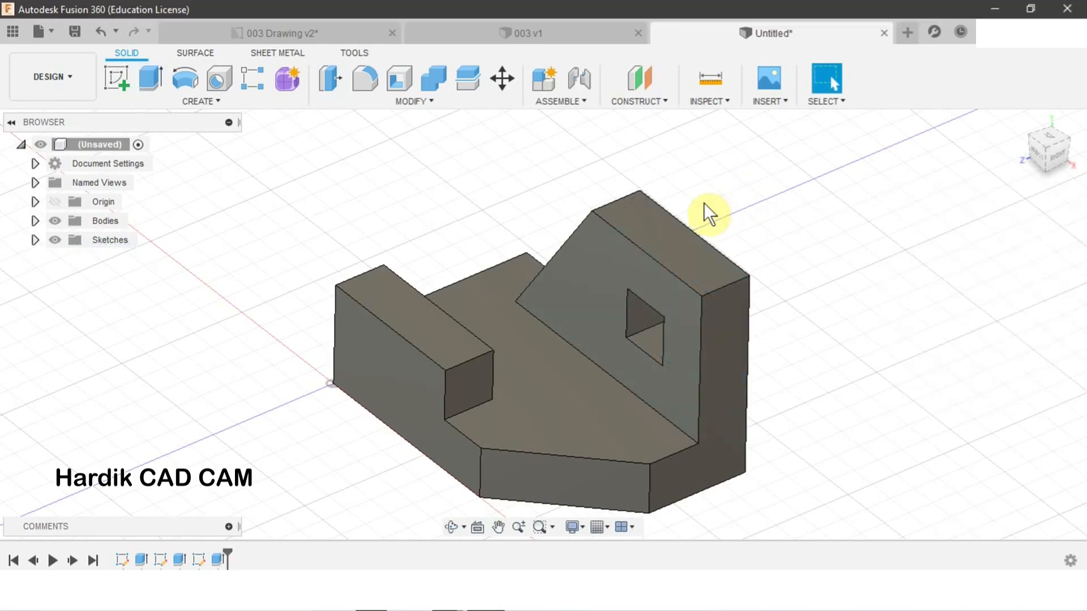
{"action": "scroll", "coordinate": [740, 334], "scroll_direction": "down", "scroll_amount": 2}
{"action": "middle_click_drag", "start_coordinate": [740, 333], "coordinate": [737, 308], "text": "shift"}
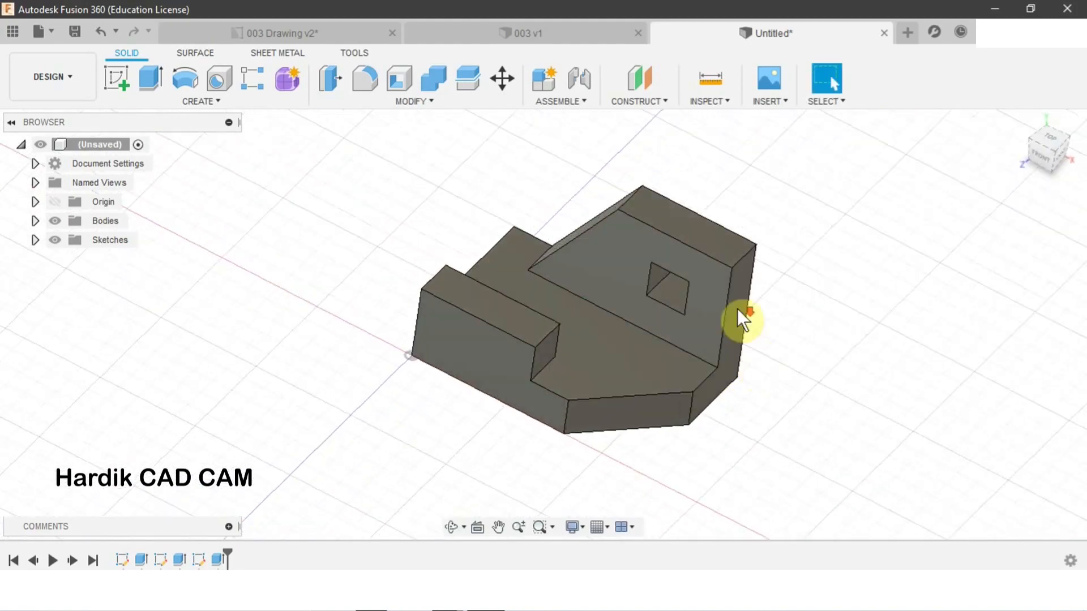
{"action": "scroll", "coordinate": [737, 317], "scroll_direction": "up", "scroll_amount": 2}
{"action": "middle_click_drag", "start_coordinate": [746, 359], "coordinate": [785, 316], "text": "shift"}
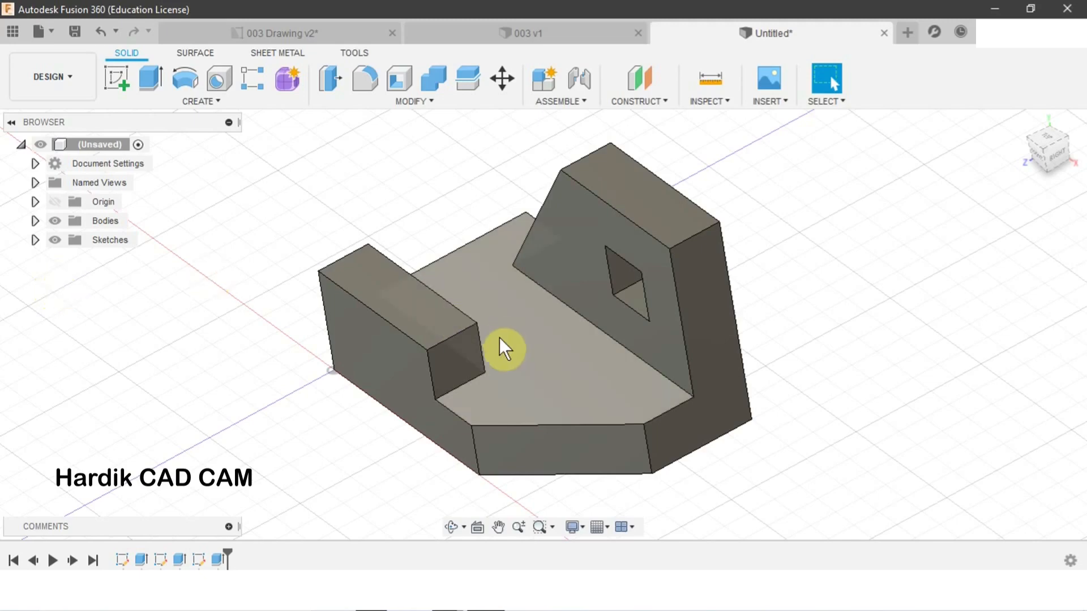
Switch to the browser, examine the title, price and contents of Udemy's "Animated Engine model design in fusion 360" course, and return to Fusion 360
{"action": "left_click", "coordinate": [366, 610]}
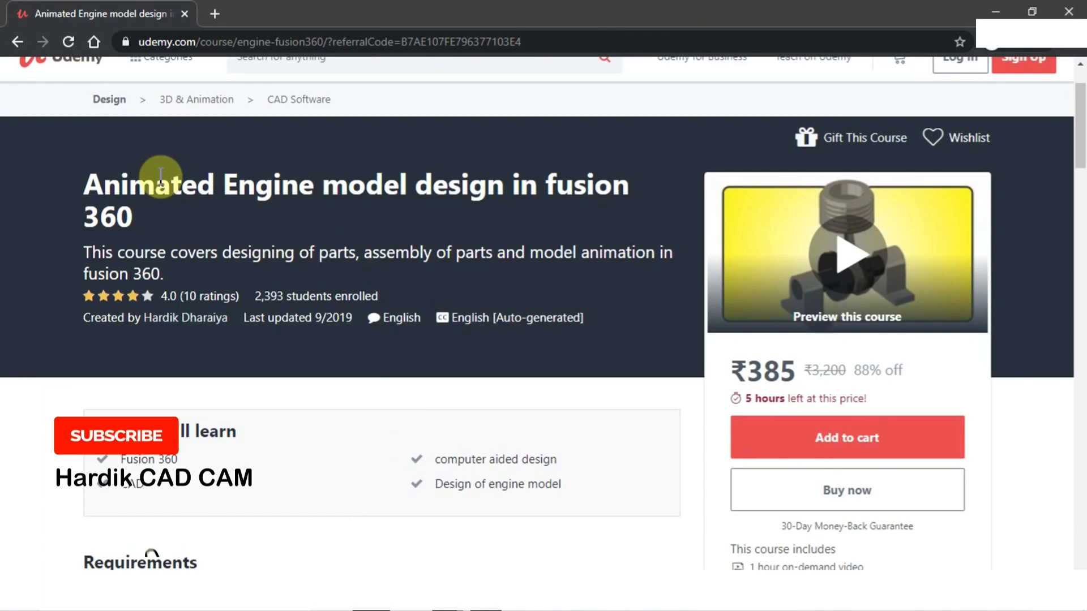
{"action": "left_click_drag", "start_coordinate": [157, 182], "coordinate": [584, 223]}
{"action": "scroll", "coordinate": [584, 226], "scroll_direction": "down", "scroll_amount": 6}
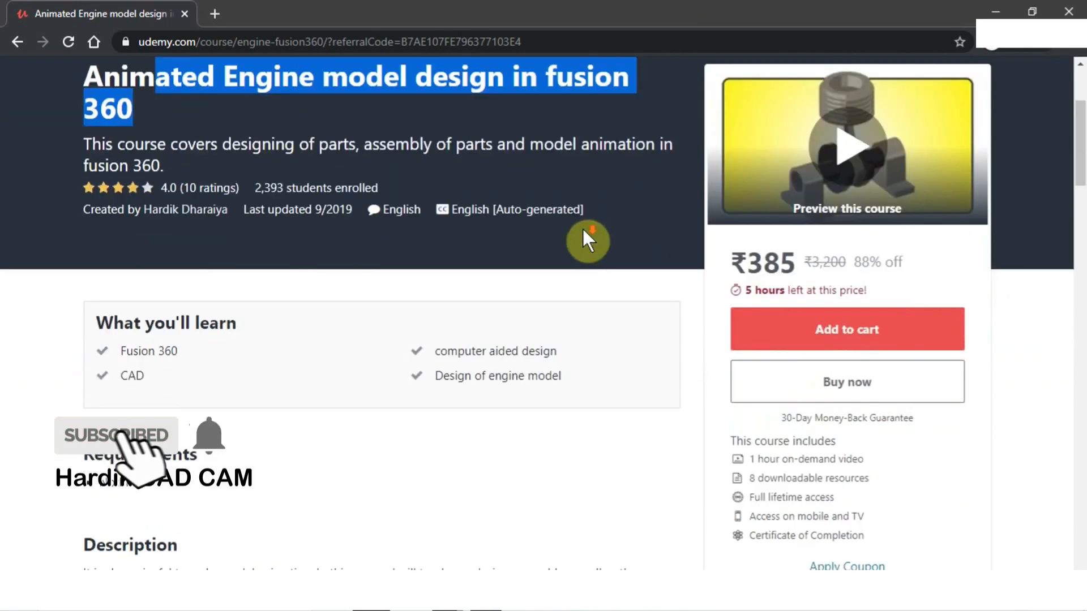
{"action": "scroll", "coordinate": [583, 229], "scroll_direction": "up", "scroll_amount": 6}
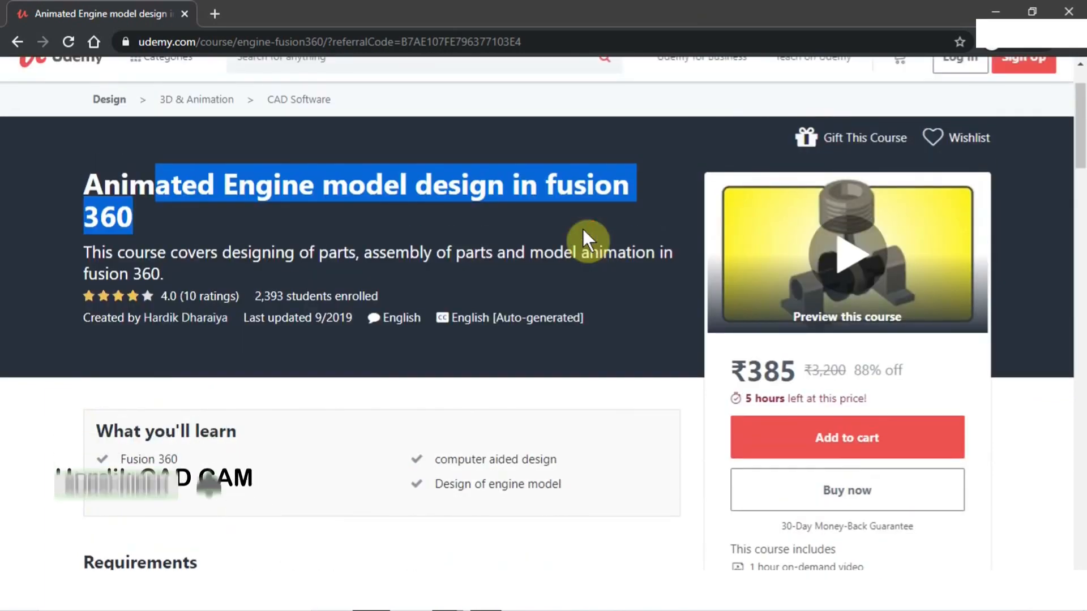
{"action": "left_click", "coordinate": [554, 236]}
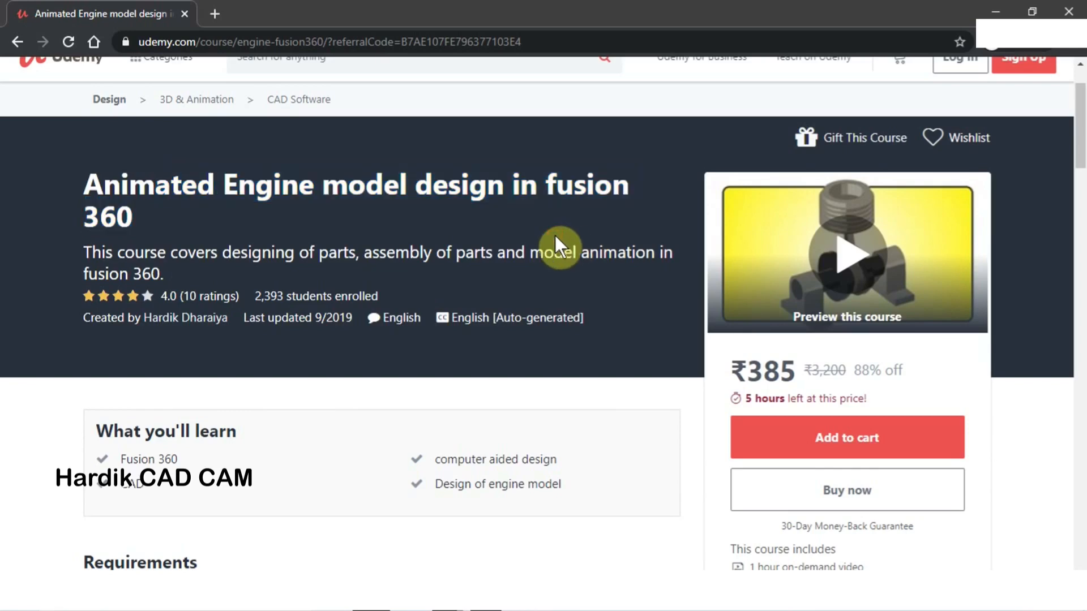
{"action": "scroll", "coordinate": [555, 235], "scroll_direction": "down", "scroll_amount": 1}
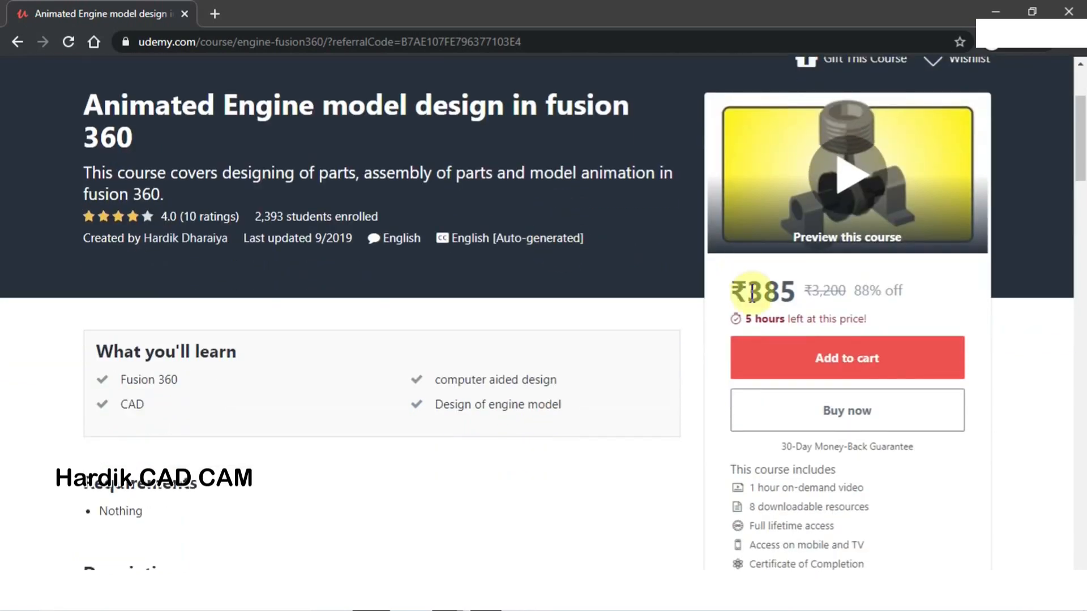
{"action": "scroll", "coordinate": [742, 221], "scroll_direction": "up", "scroll_amount": 2}
{"action": "scroll", "coordinate": [676, 303], "scroll_direction": "down", "scroll_amount": 1}
{"action": "left_click_drag", "start_coordinate": [730, 372], "coordinate": [797, 371]}
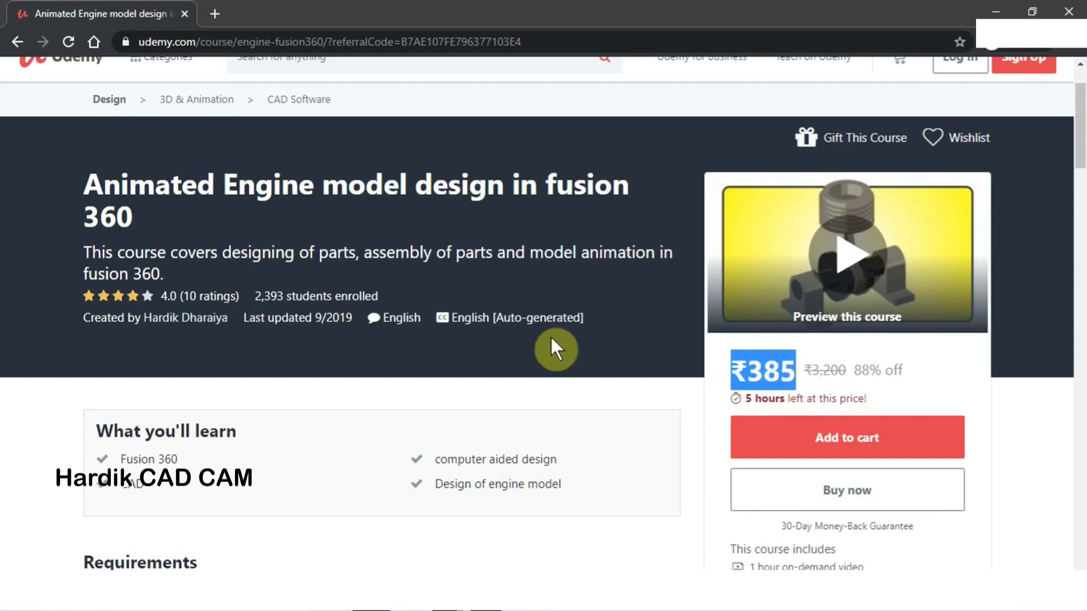
{"action": "left_click", "coordinate": [736, 366]}
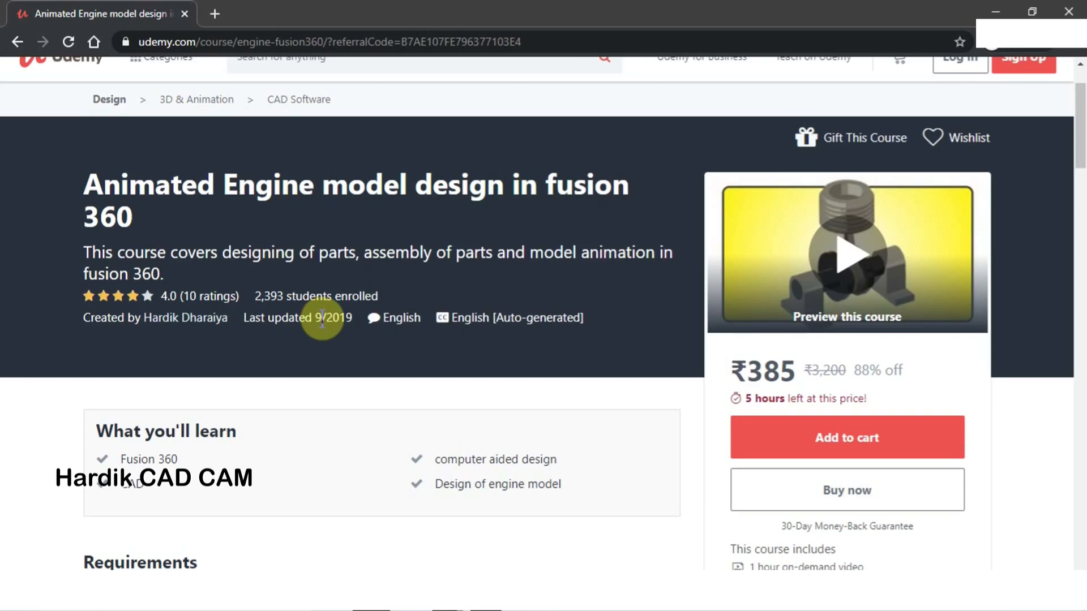
{"action": "scroll", "coordinate": [322, 320], "scroll_direction": "down", "scroll_amount": 3}
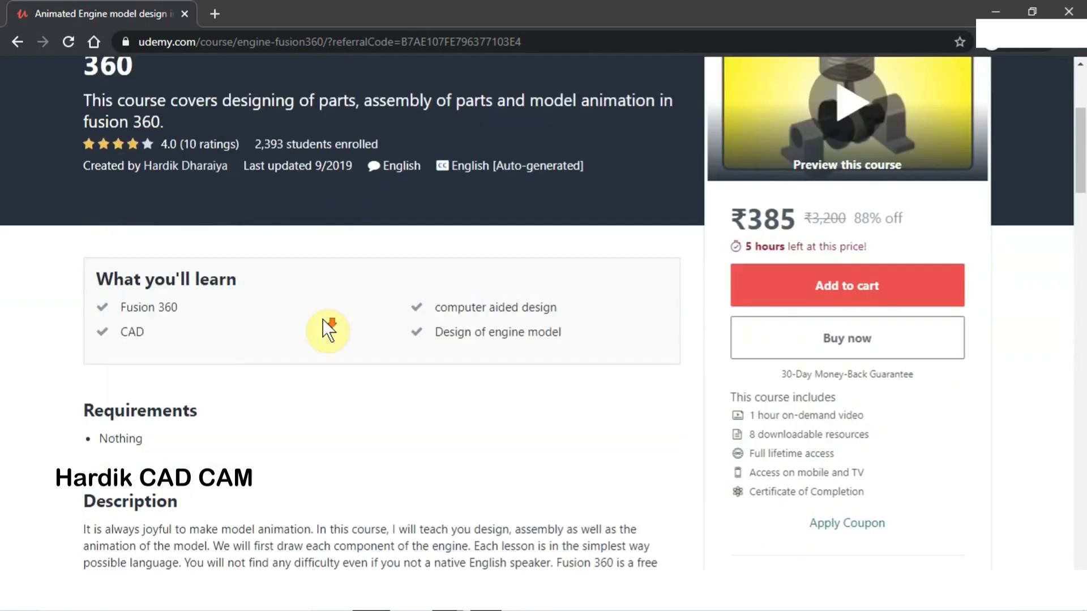
{"action": "left_click", "coordinate": [978, 3]}
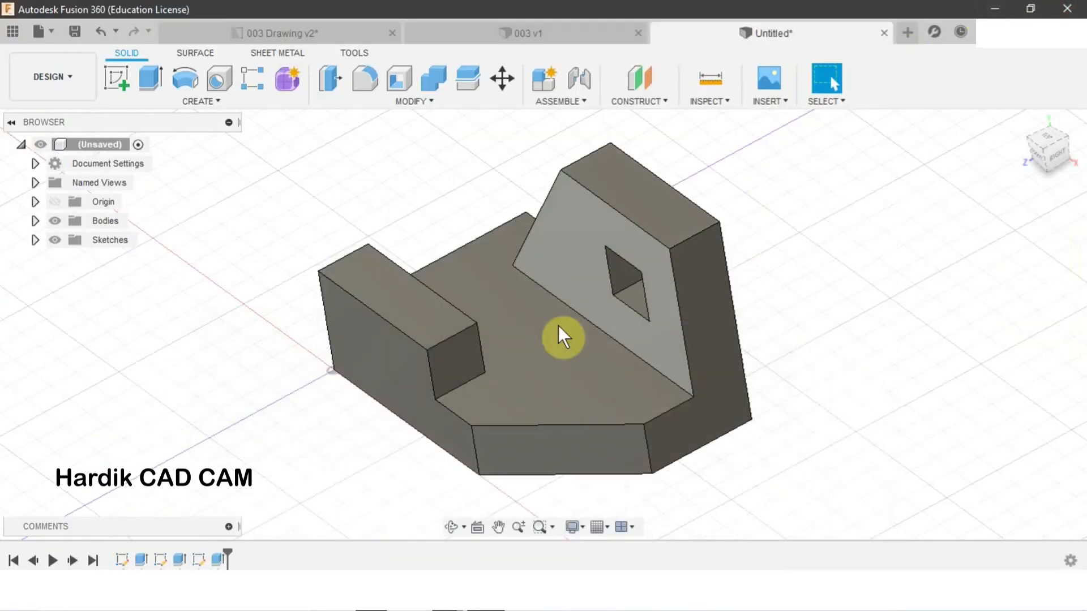